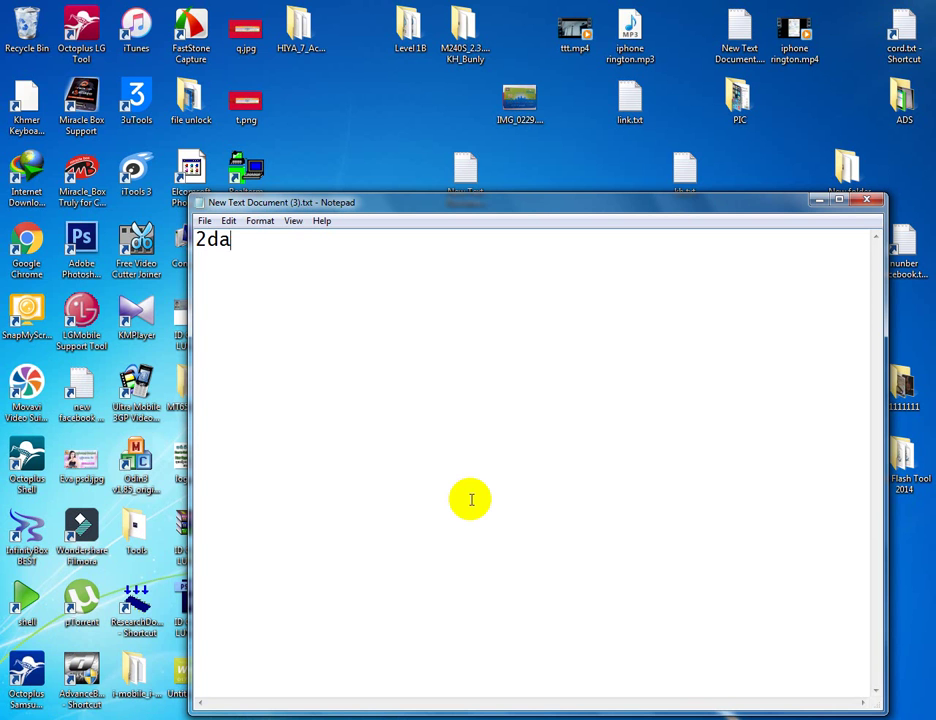
Step: Write the note "2day i show u how to unbrick", "Sintech H50" and "Stock logo" on three lines
text(ho)
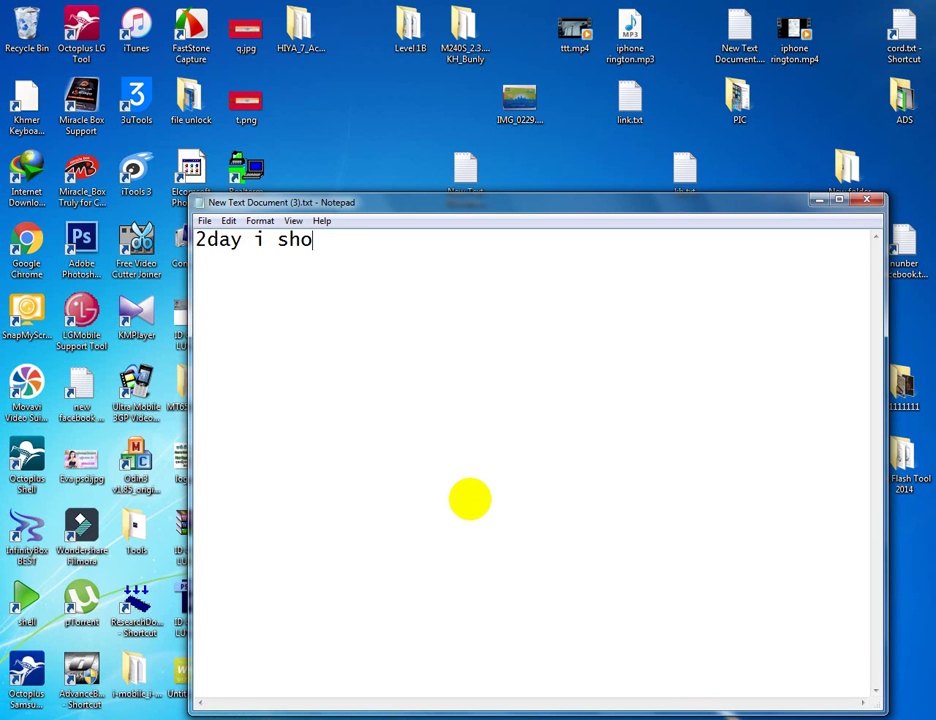
text(w u how to unbrick)
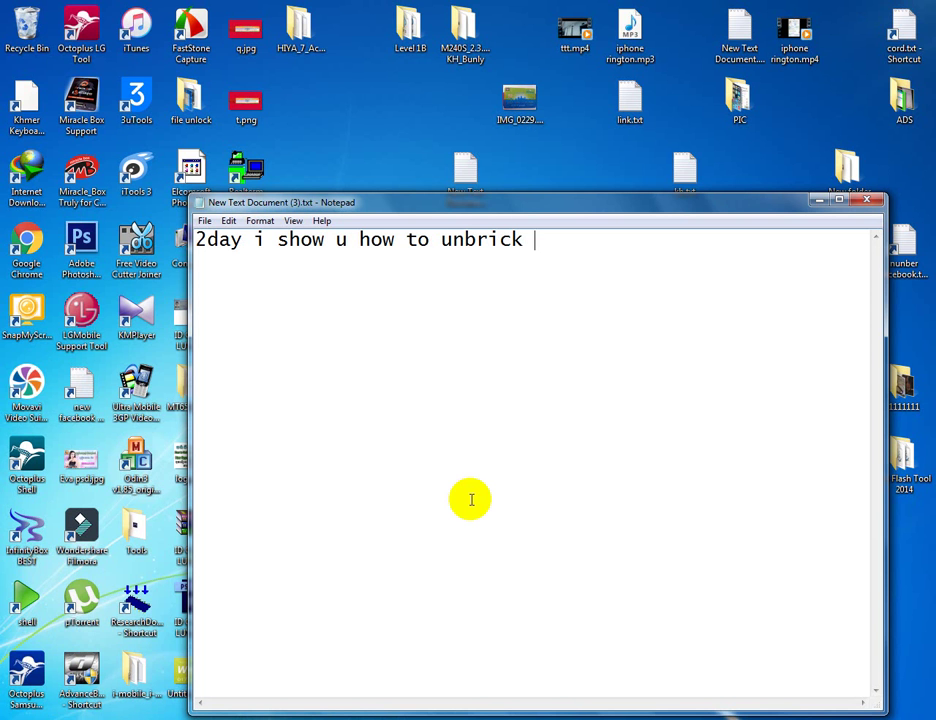
key(Return)
text(Sintech)
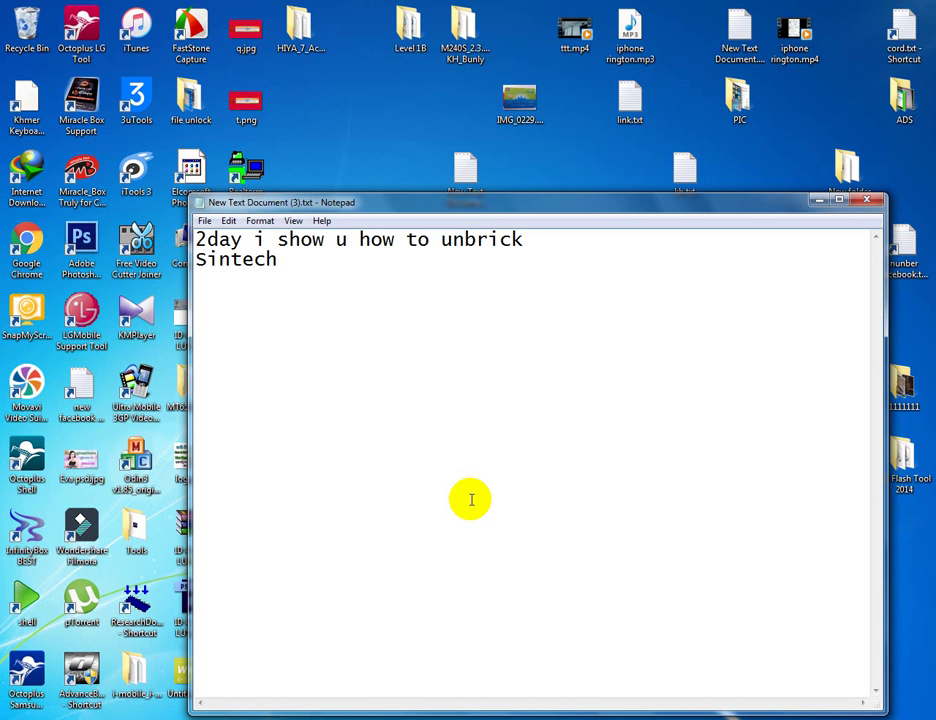
text(H50)
key(Return)
text(Stock )
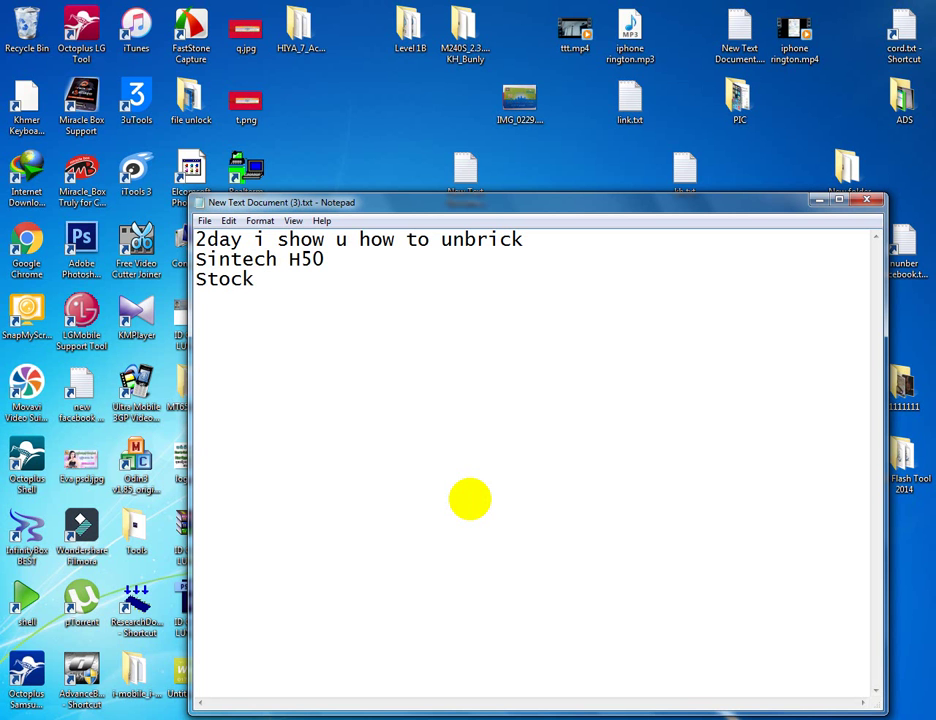
text(logo)
Step: Move the note window aside, launch ResearchDownload from the desktop and view its download settings
drag(441, 205, 700, 133)
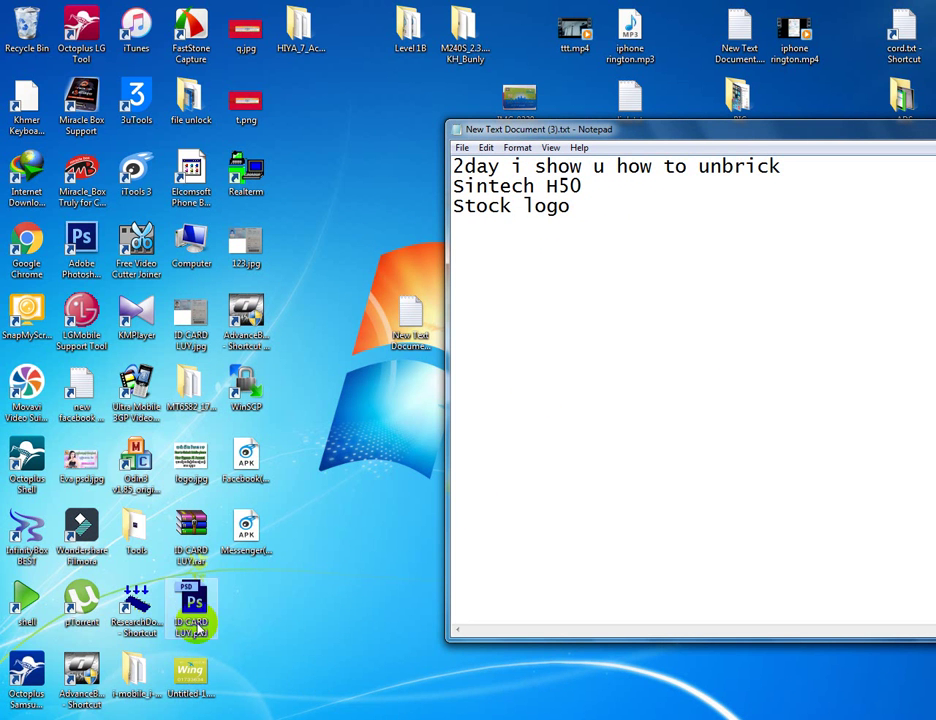
click(150, 619)
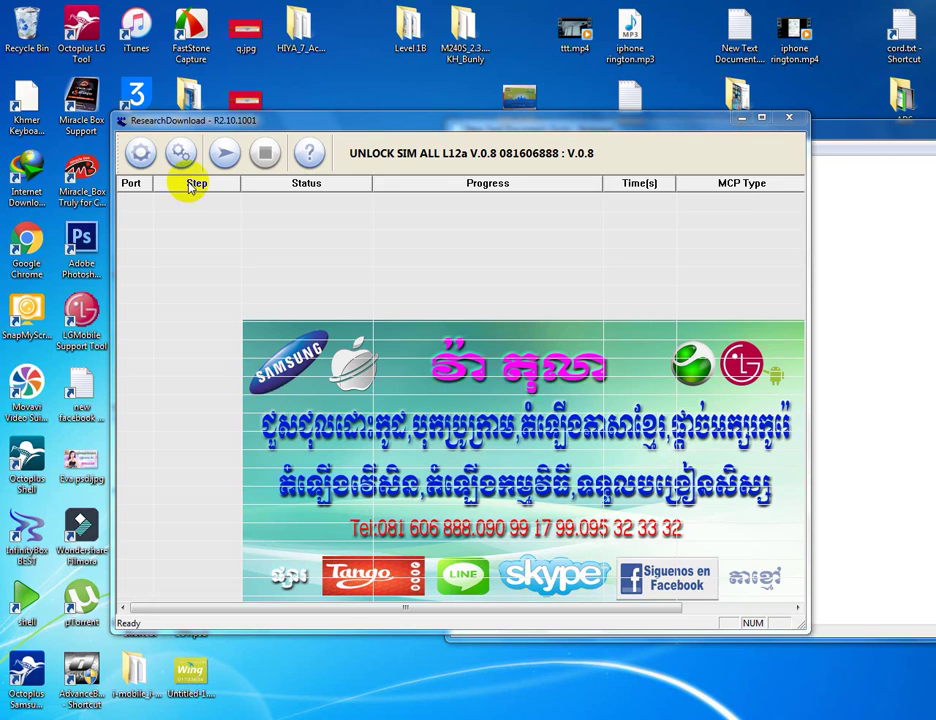
key(super+e)
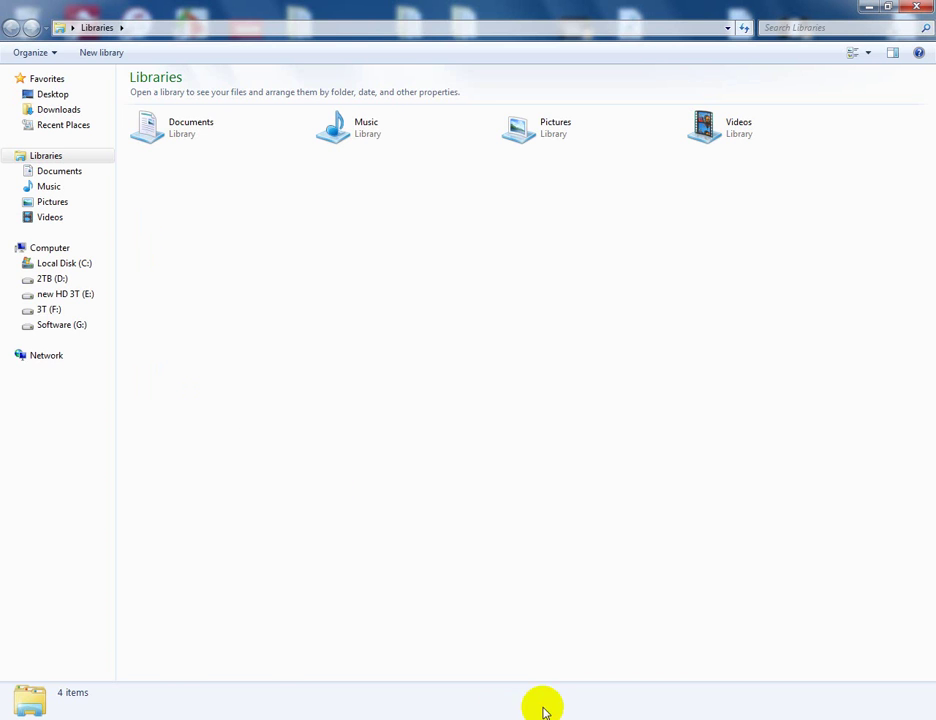
click(869, 6)
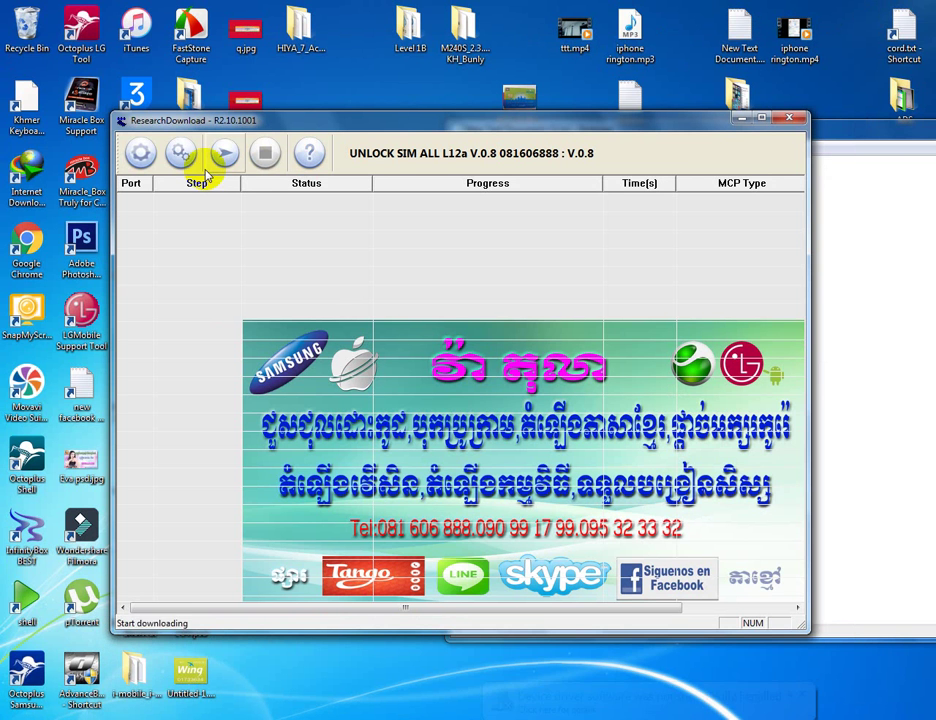
click(141, 153)
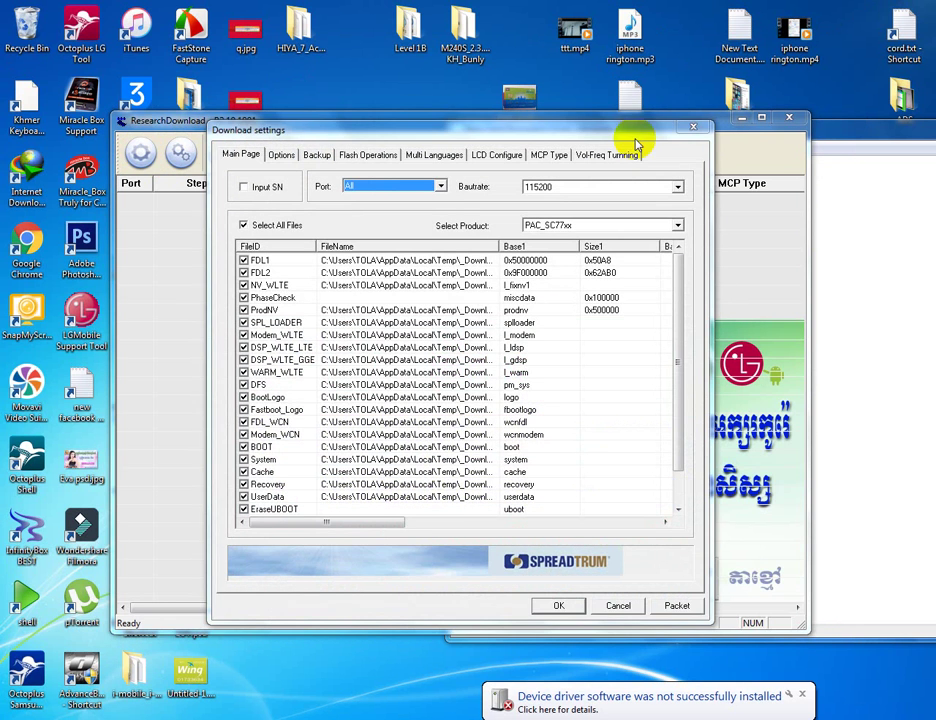
click(690, 127)
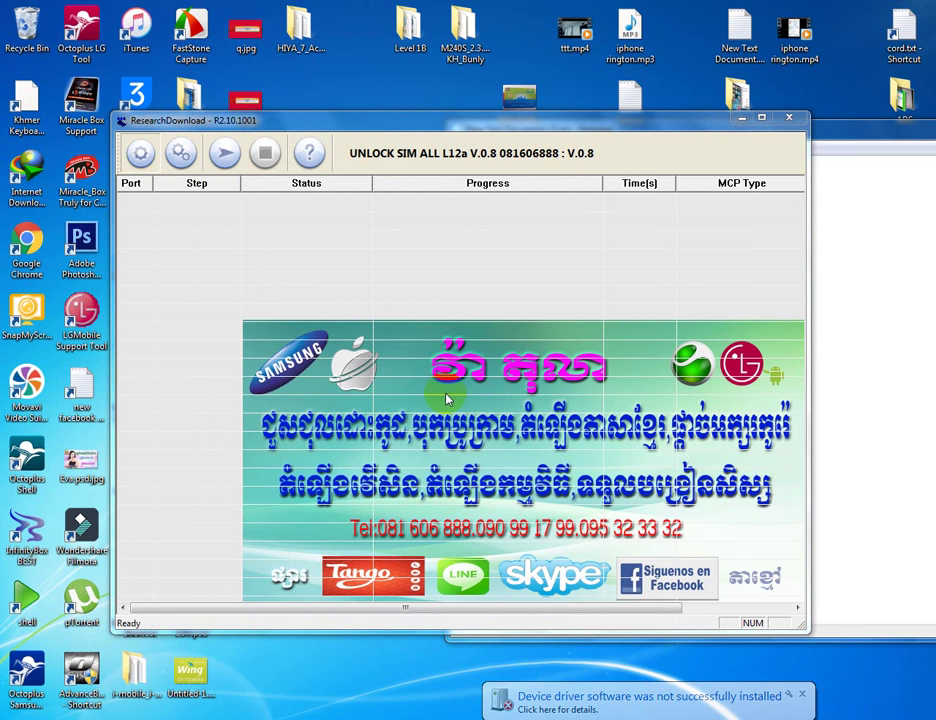
Step: Load the firmware packet from the T13_Singtech_X164 folder under All Firmware, All ROOM Singtech, Sapphire H50 on drive 3T (F:)
click(141, 153)
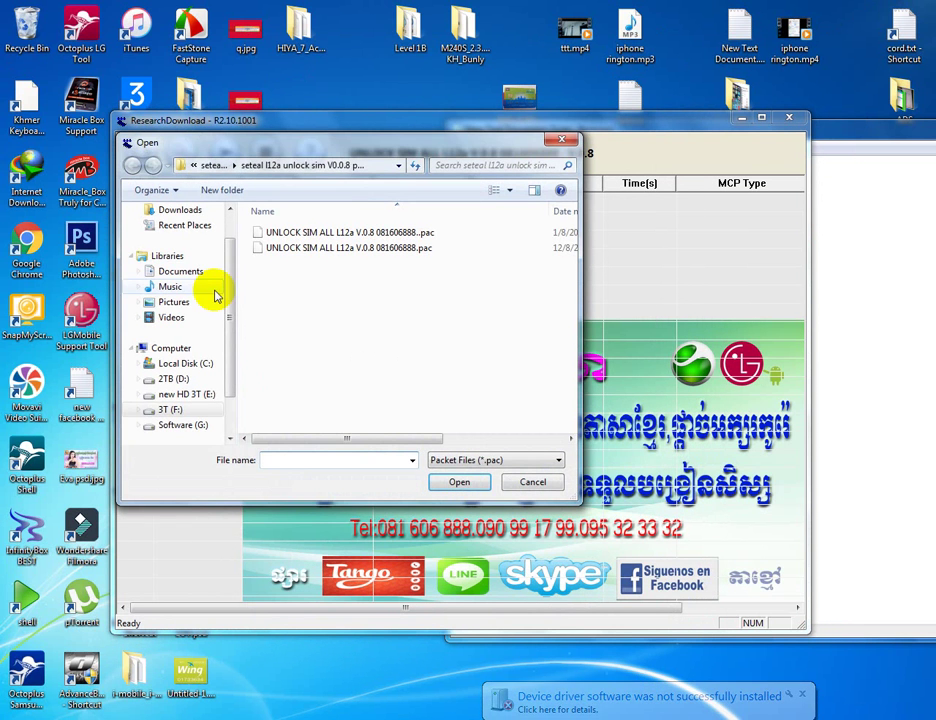
click(188, 411)
double_click(297, 234)
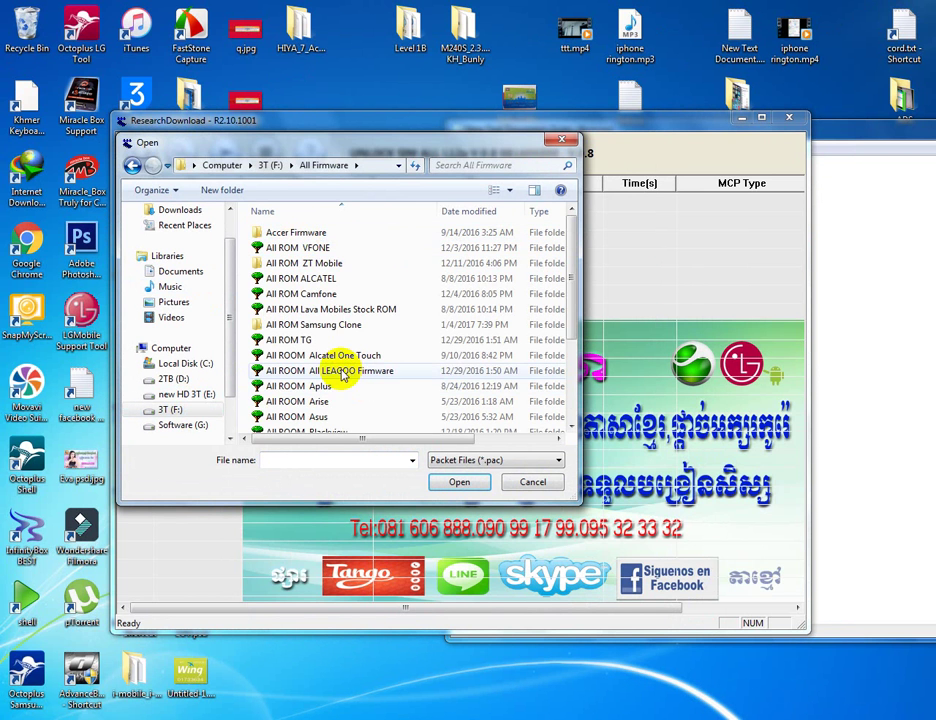
click(345, 370)
scroll(342, 372, down, 3)
scroll(350, 369, down, 1)
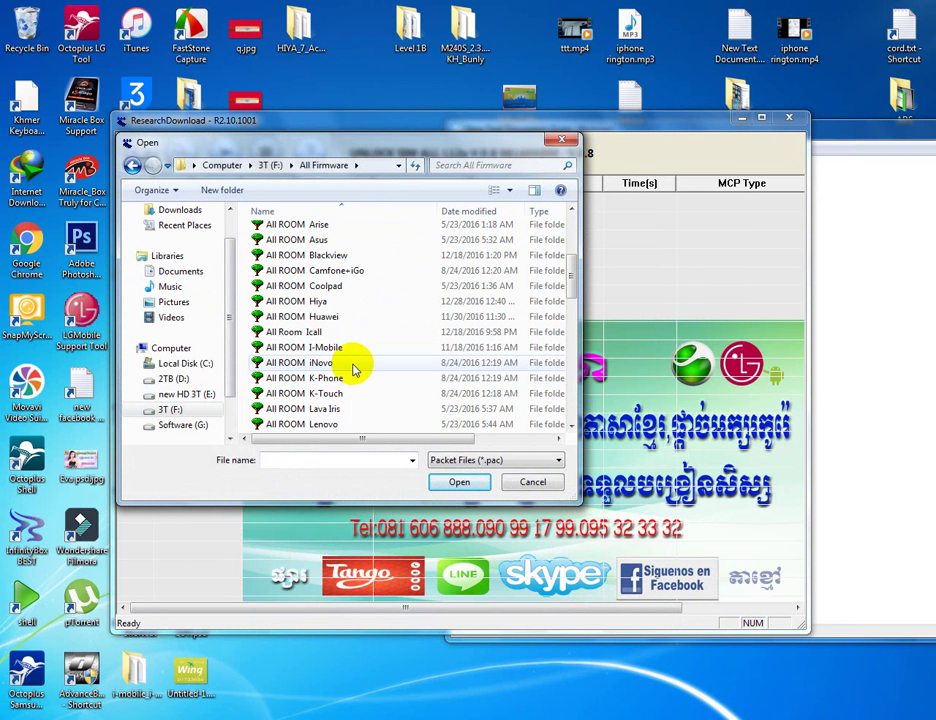
scroll(353, 369, down, 1)
scroll(354, 367, down, 2)
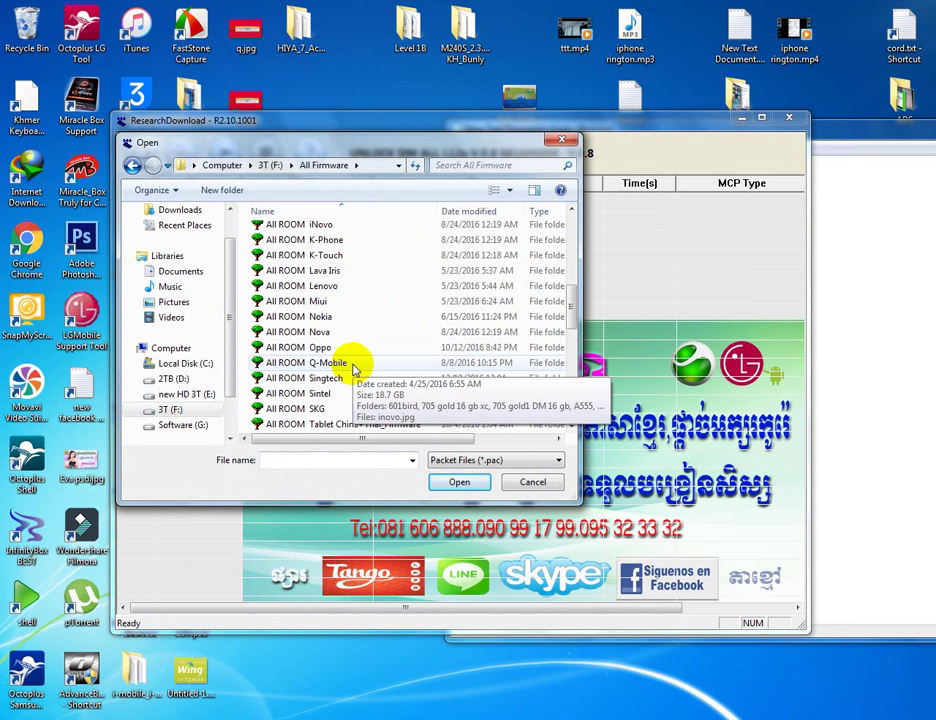
double_click(340, 379)
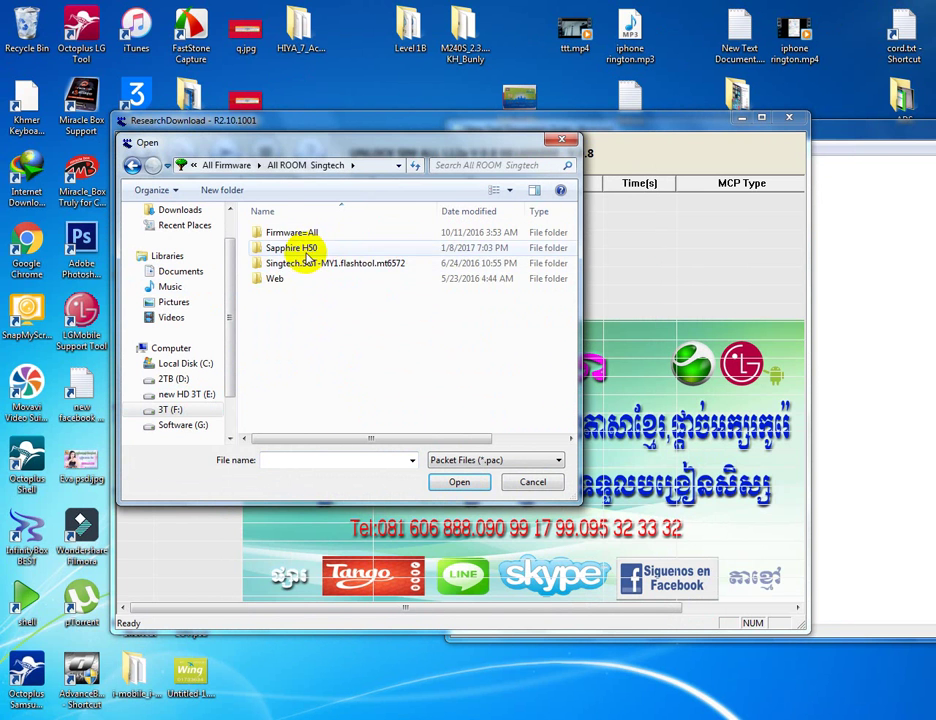
double_click(306, 249)
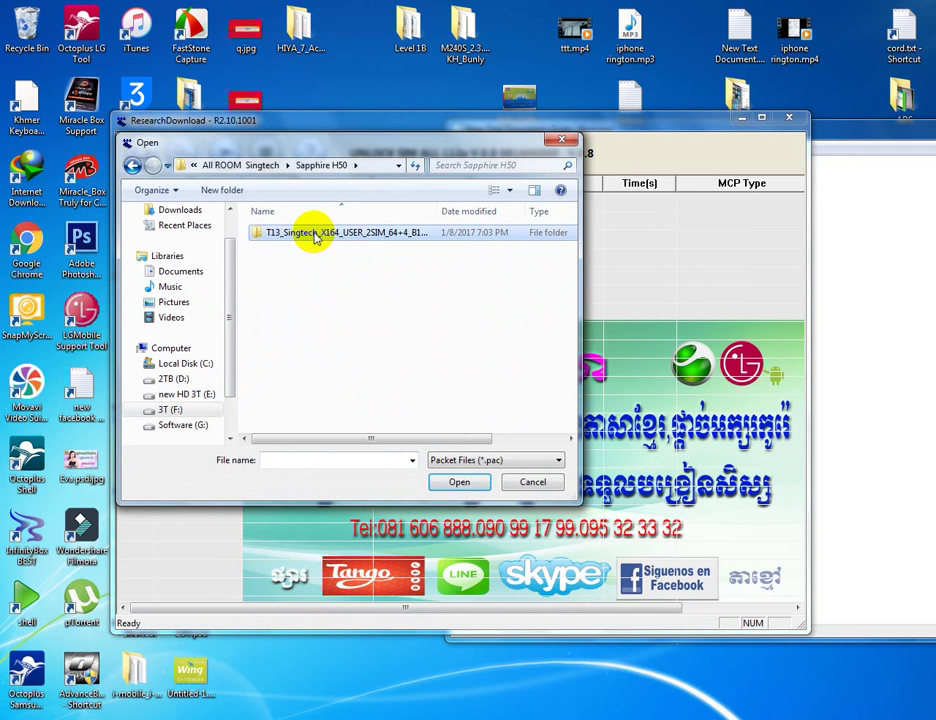
double_click(315, 234)
double_click(313, 232)
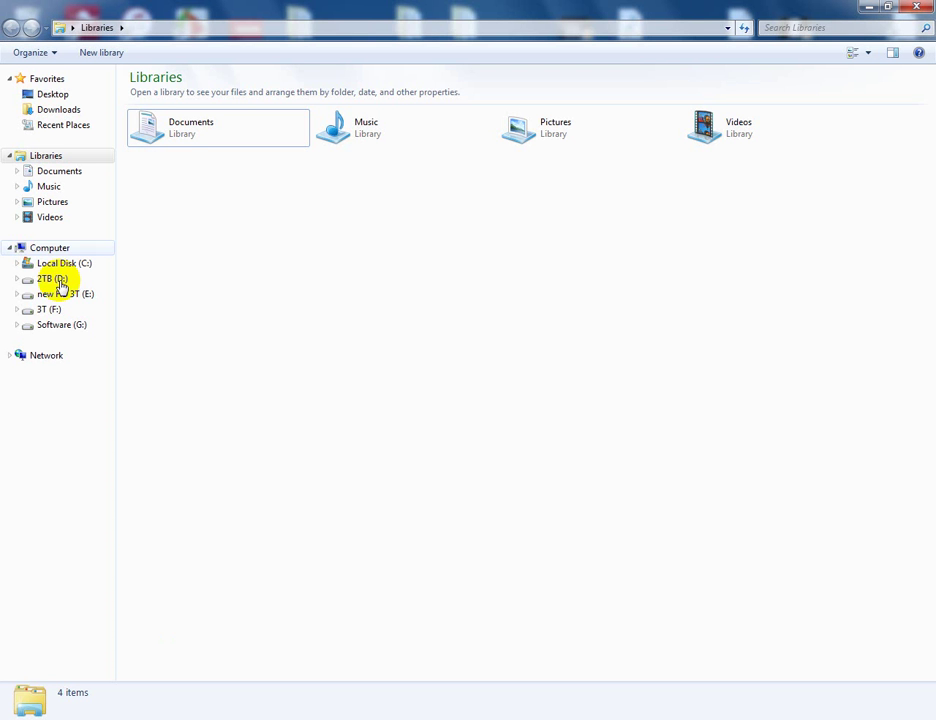
Step: Look through drives 3T (F:) and 2TB (D:), including the Khmer old-songs folder with CD & OLD and VCD & OLD
click(55, 310)
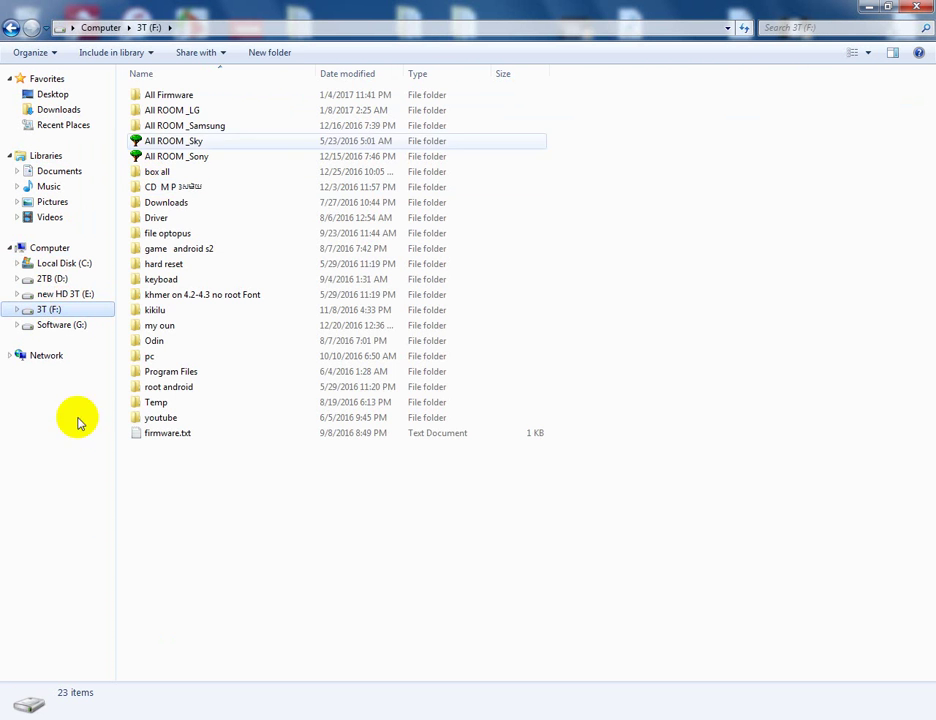
click(60, 275)
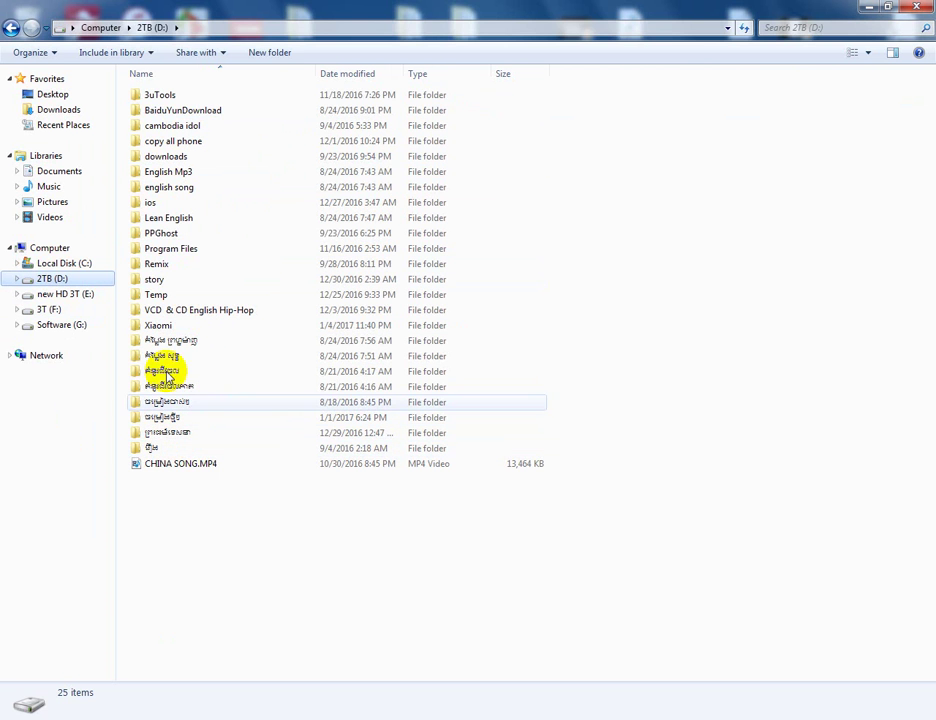
click(190, 404)
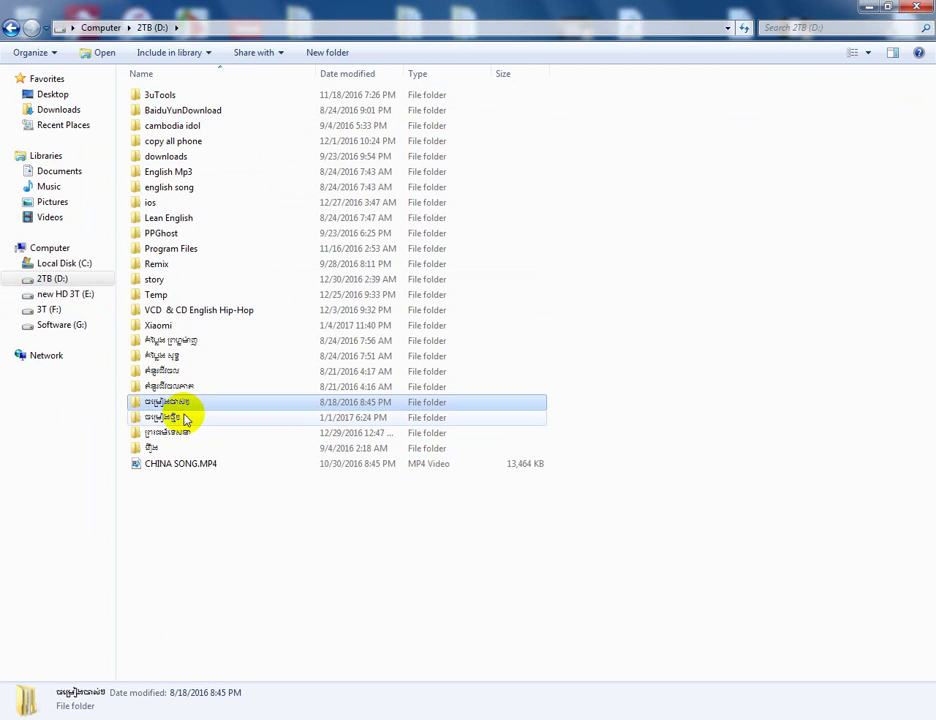
click(182, 416)
click(184, 403)
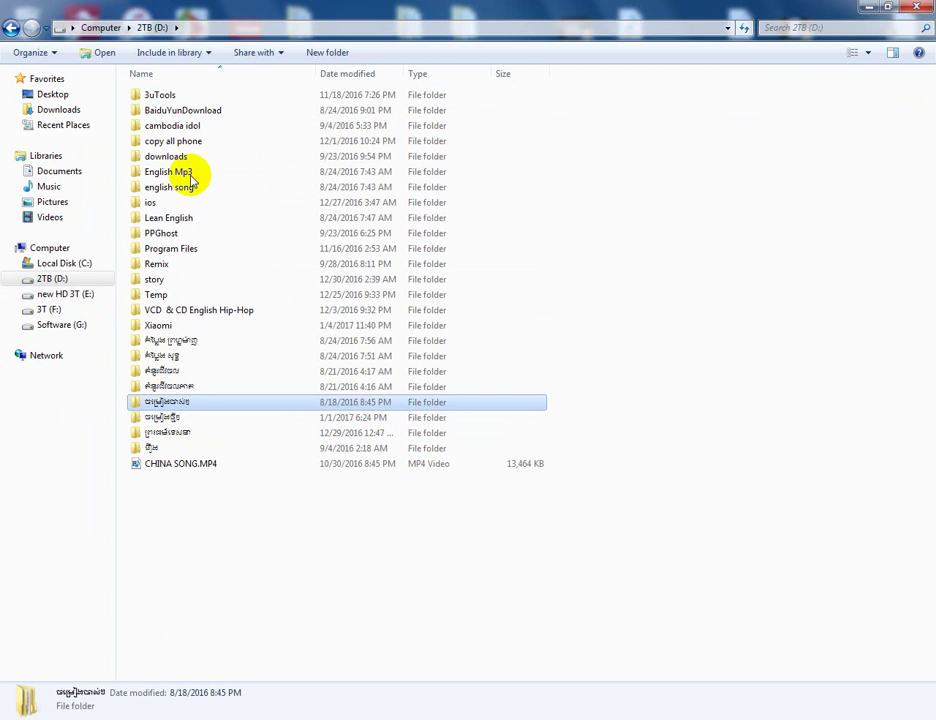
key(Return)
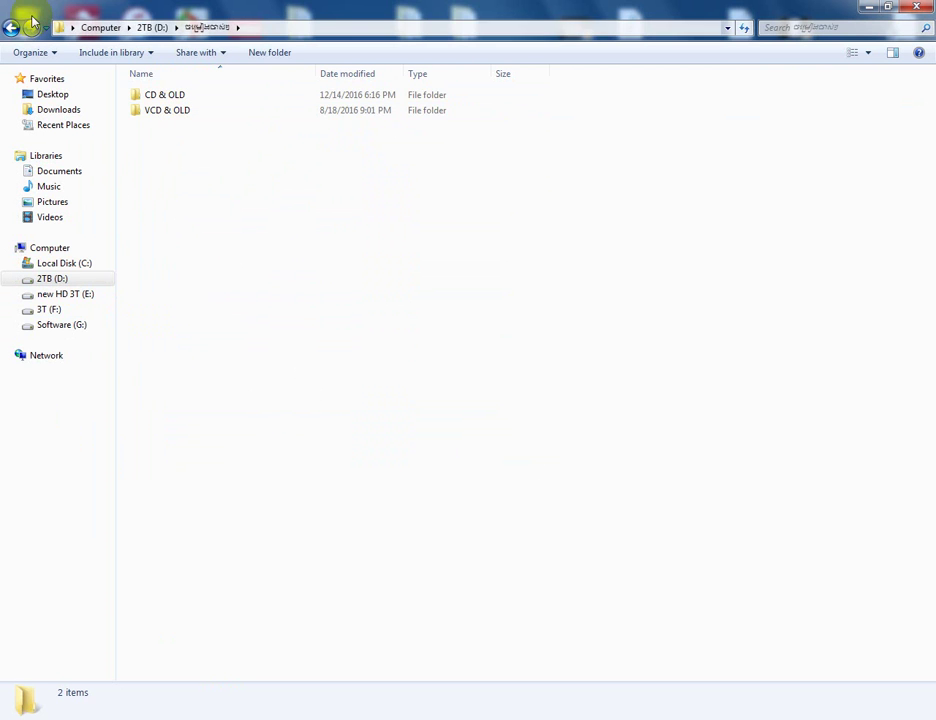
click(26, 24)
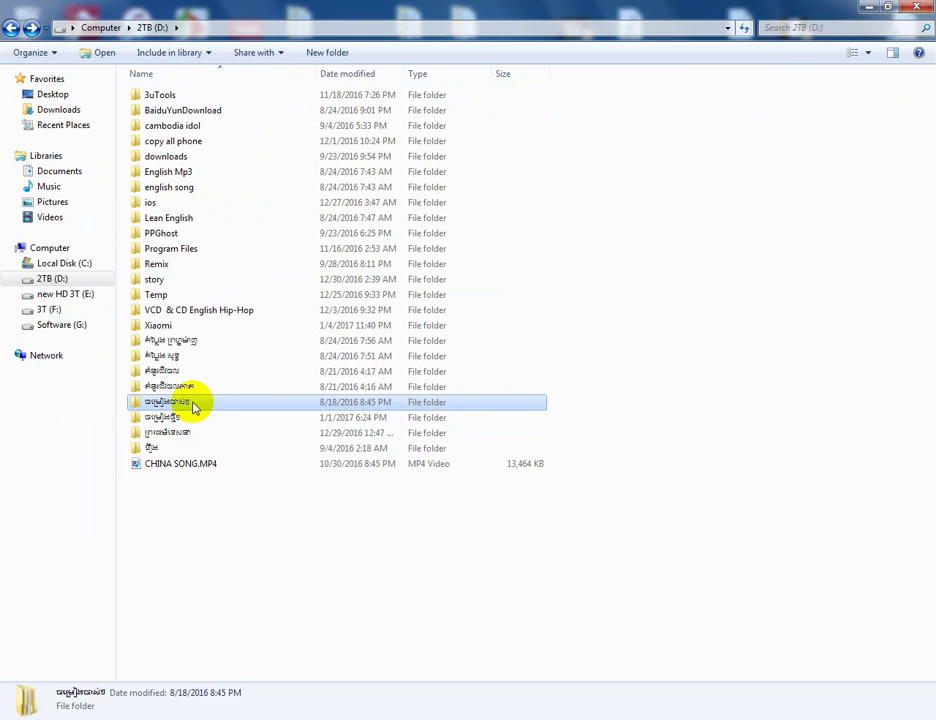
Step: Look through the volumes in the HM folder under VCD, VCD RHM @ HM in the Khmer new-songs folder on drive D
double_click(167, 418)
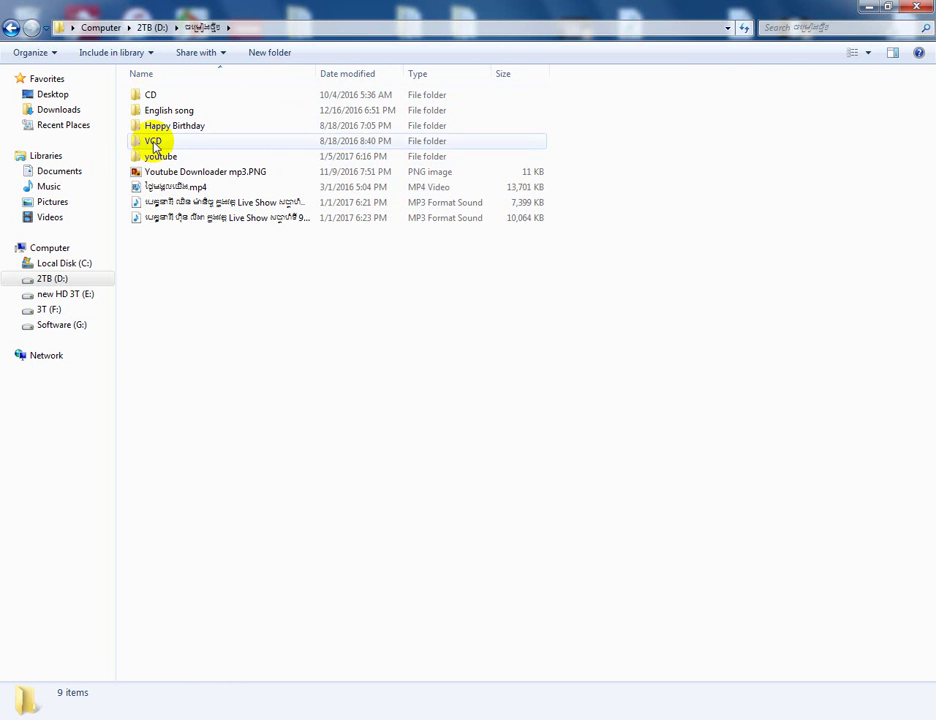
double_click(153, 141)
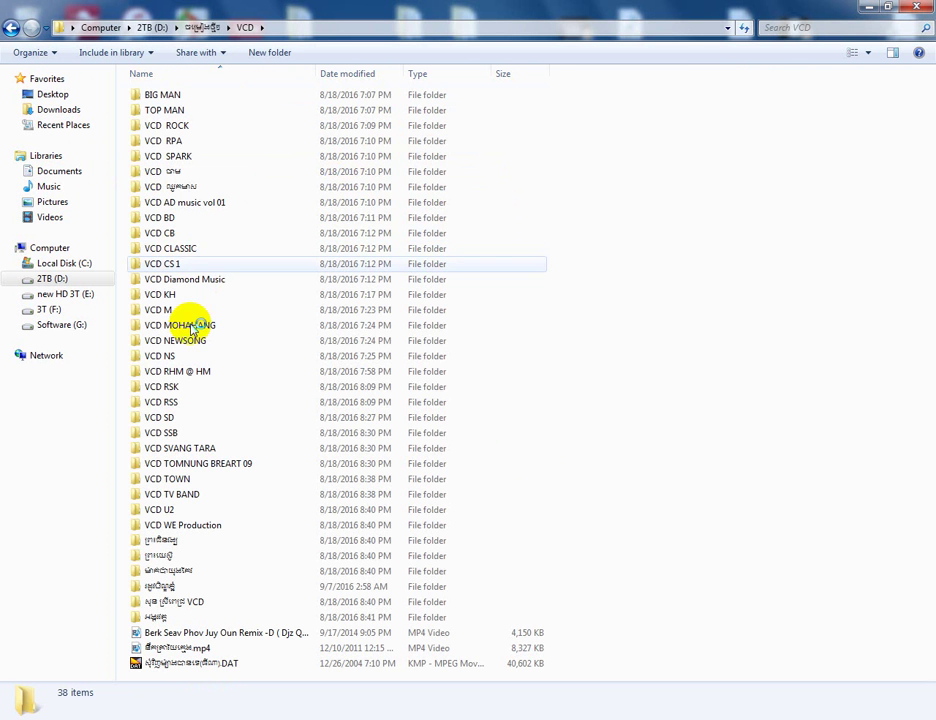
double_click(186, 372)
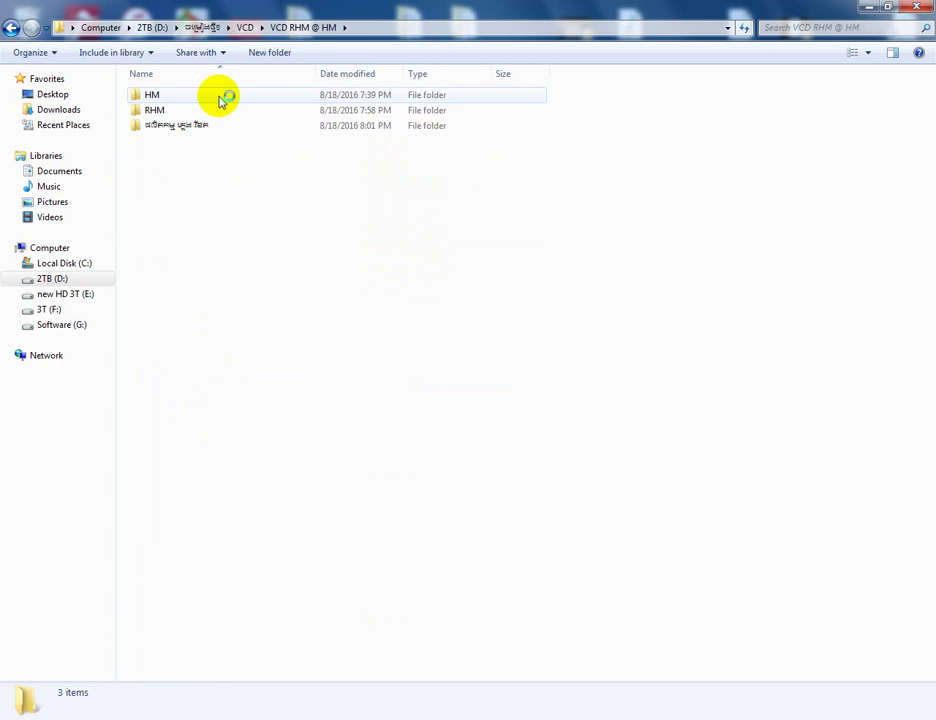
double_click(178, 95)
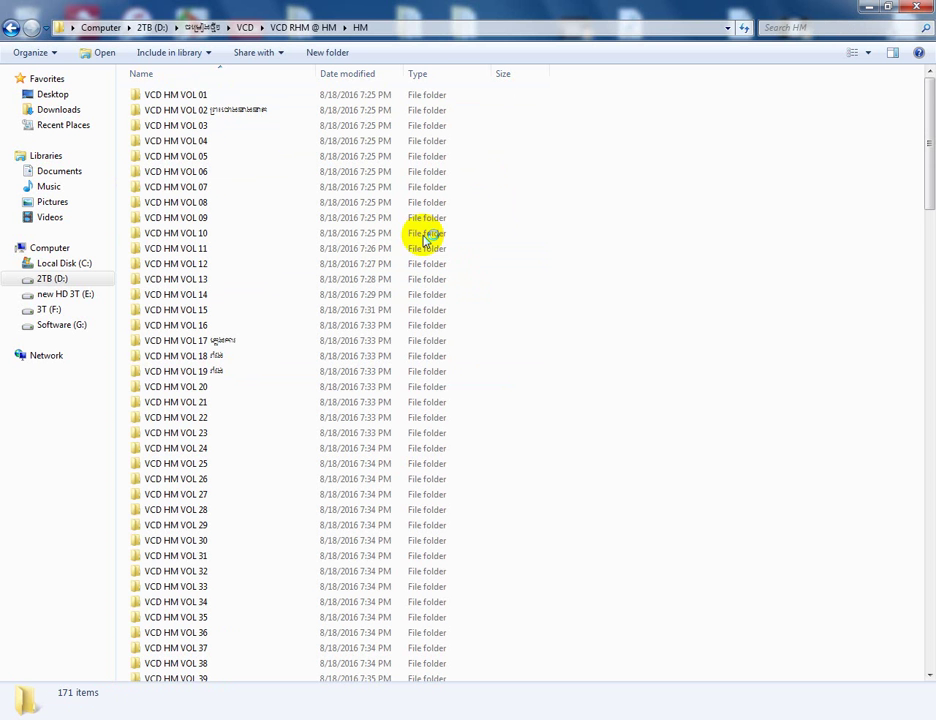
scroll(476, 292, down, 15)
scroll(476, 293, up, 3)
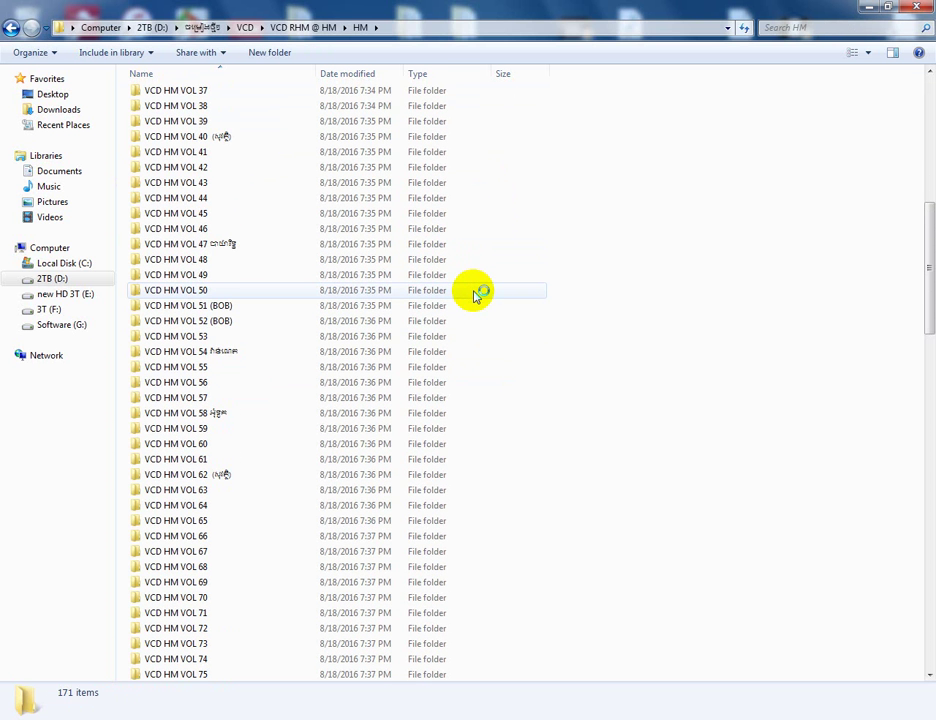
scroll(476, 292, down, 14)
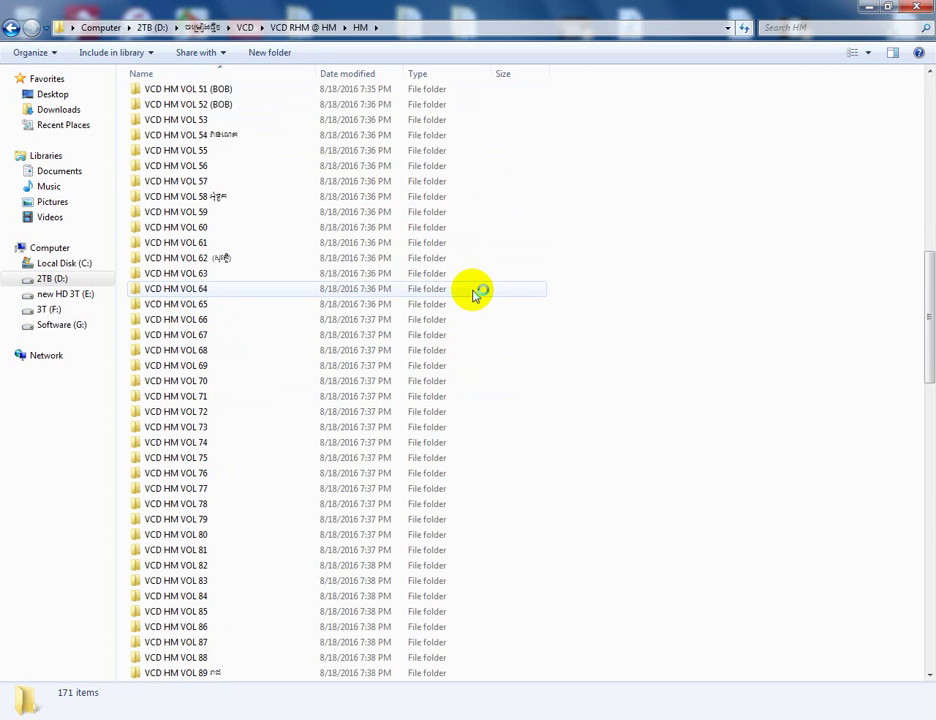
scroll(428, 420, down, 1)
scroll(428, 420, down, 9)
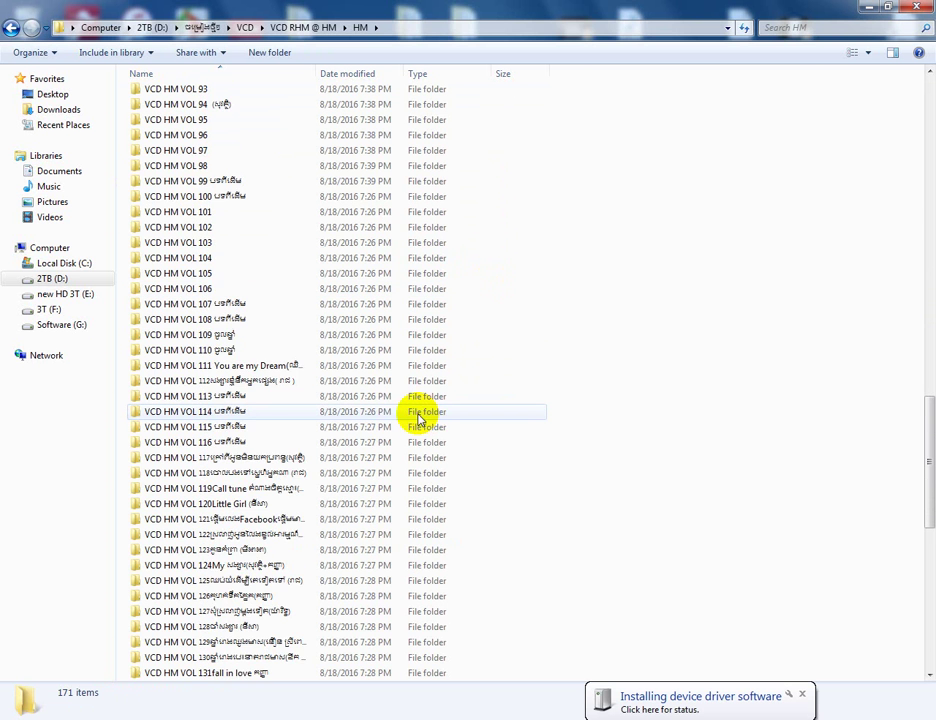
Step: Open the VCD RHM 043 folder inside the neighbouring RHM folder and select its first video file
click(10, 28)
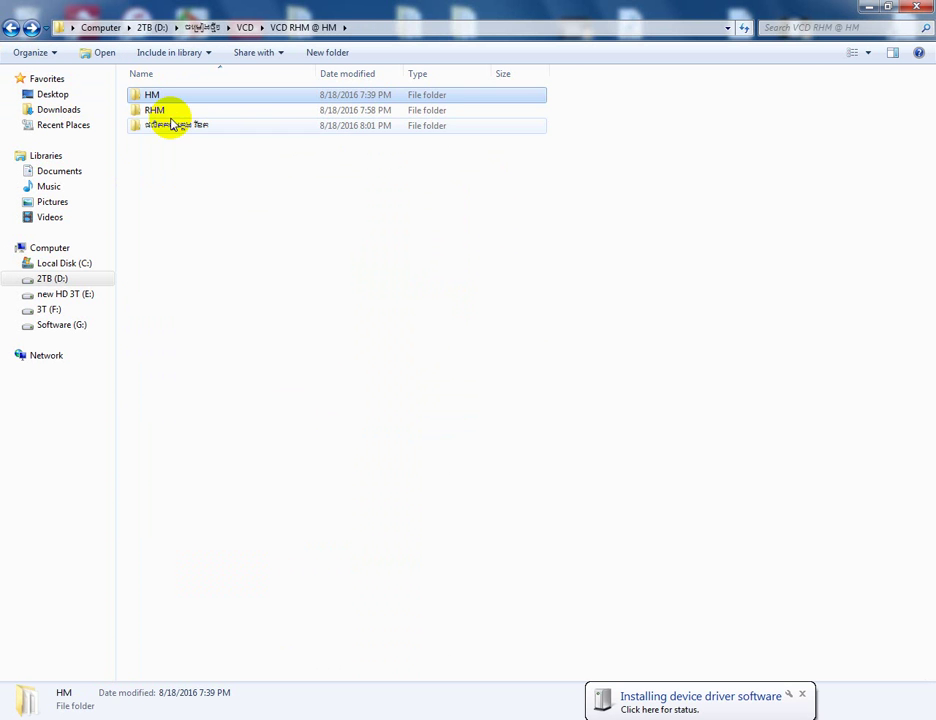
double_click(175, 108)
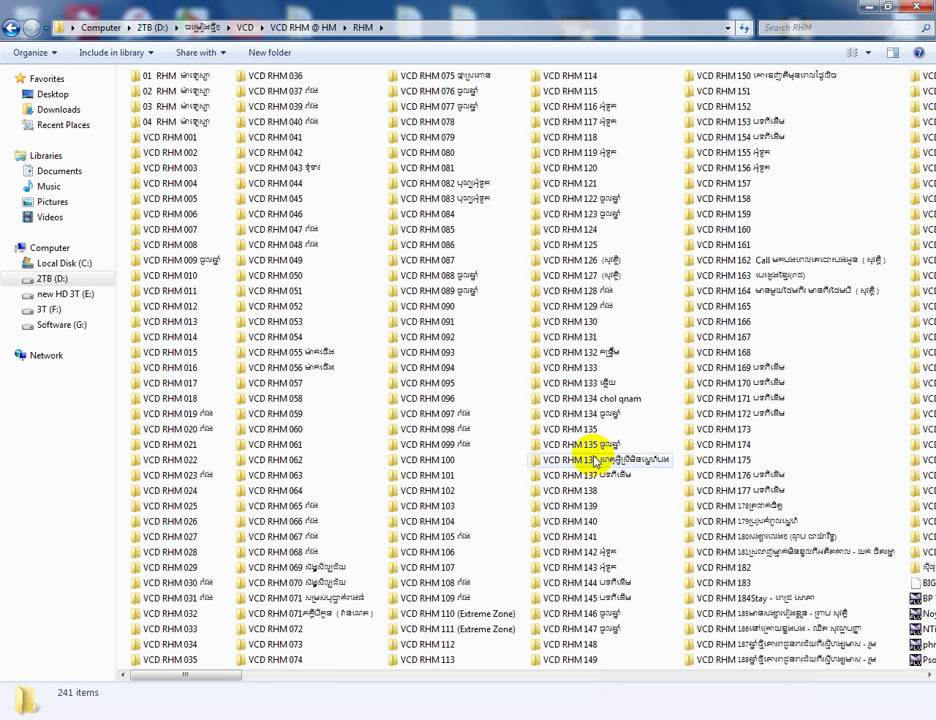
scroll(595, 460, right, 2)
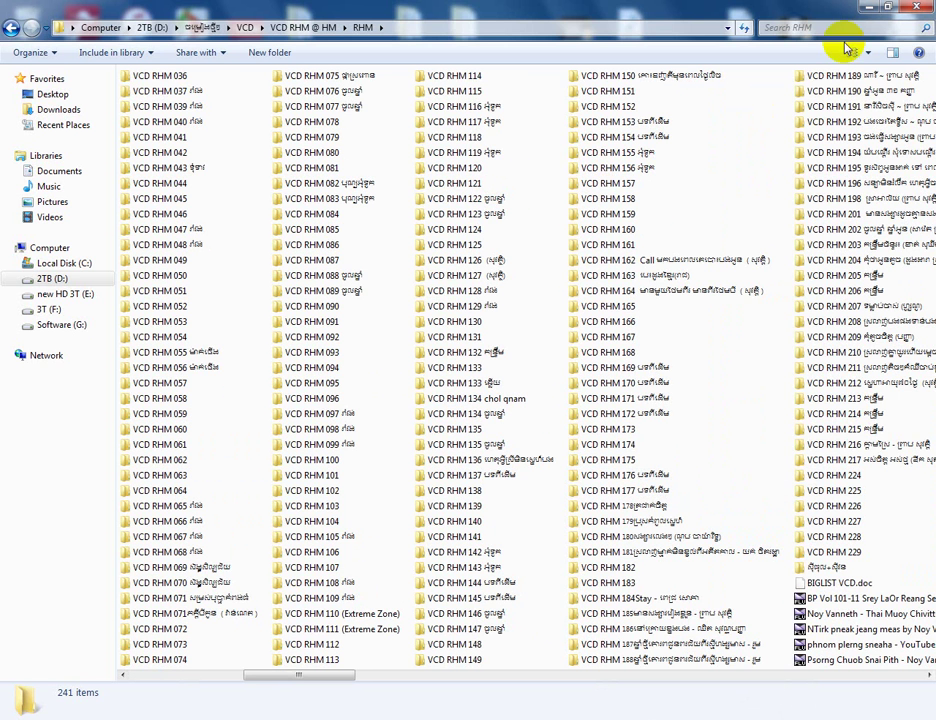
double_click(200, 167)
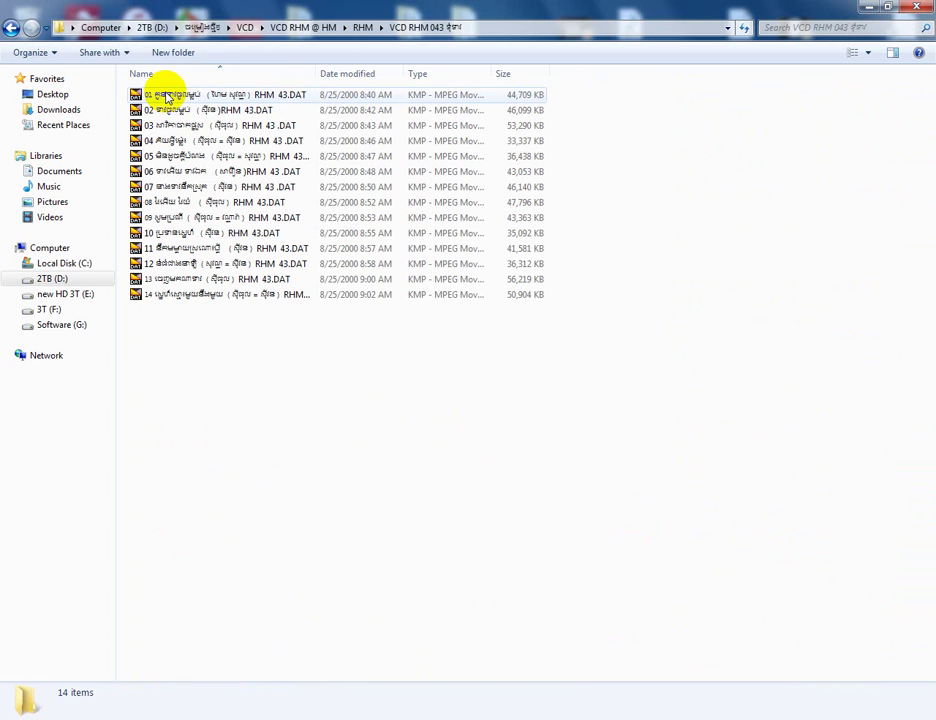
click(168, 96)
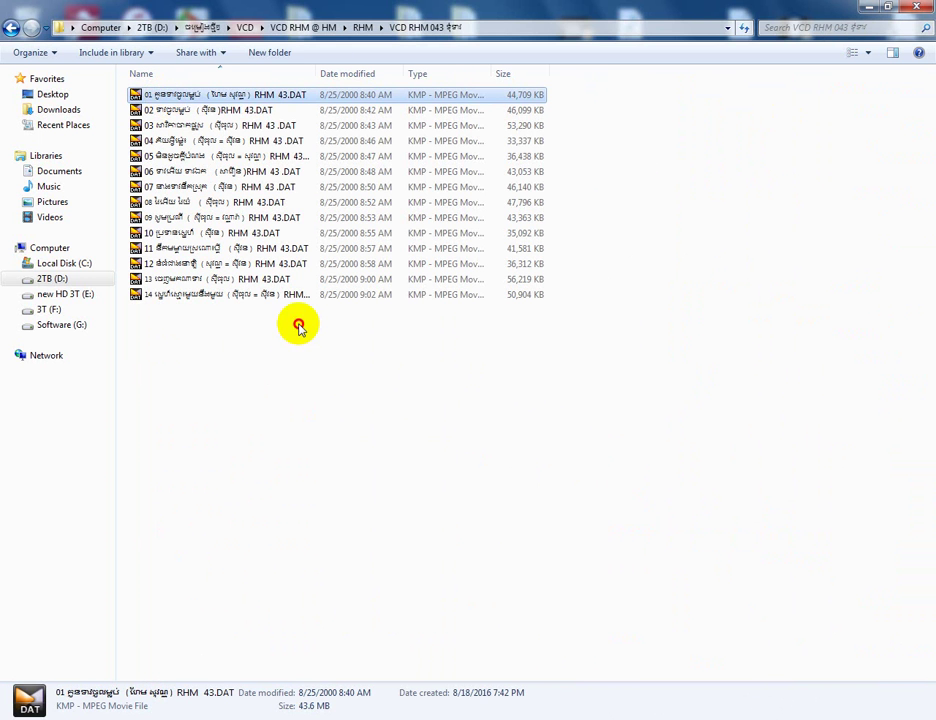
Step: Select all the video files in the VCD RHM 043 folder and copy them to the clipboard
drag(305, 360, 183, 96)
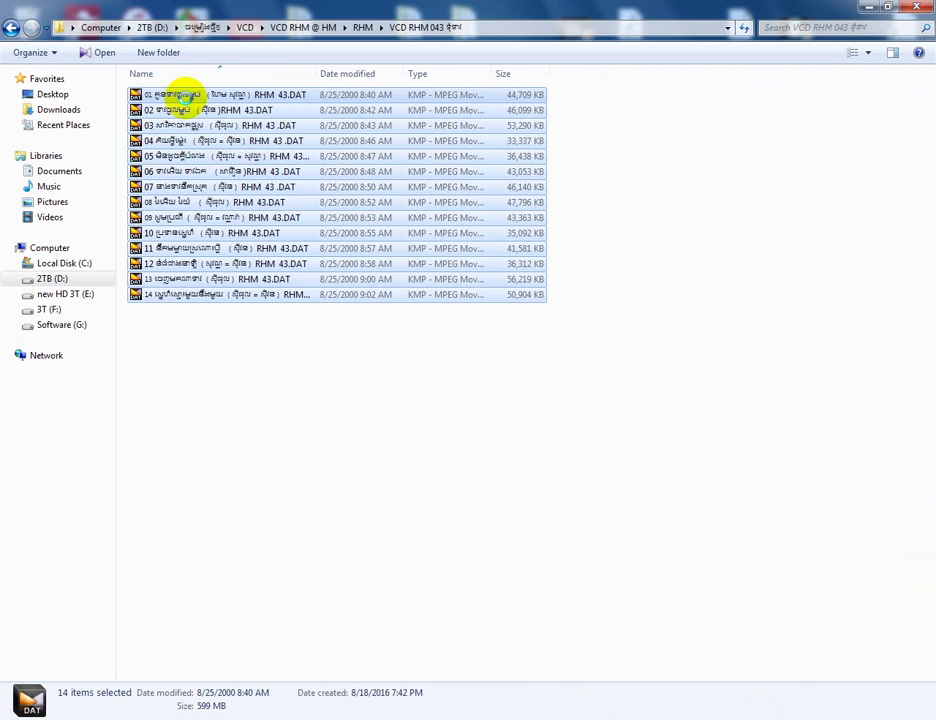
right_click(185, 98)
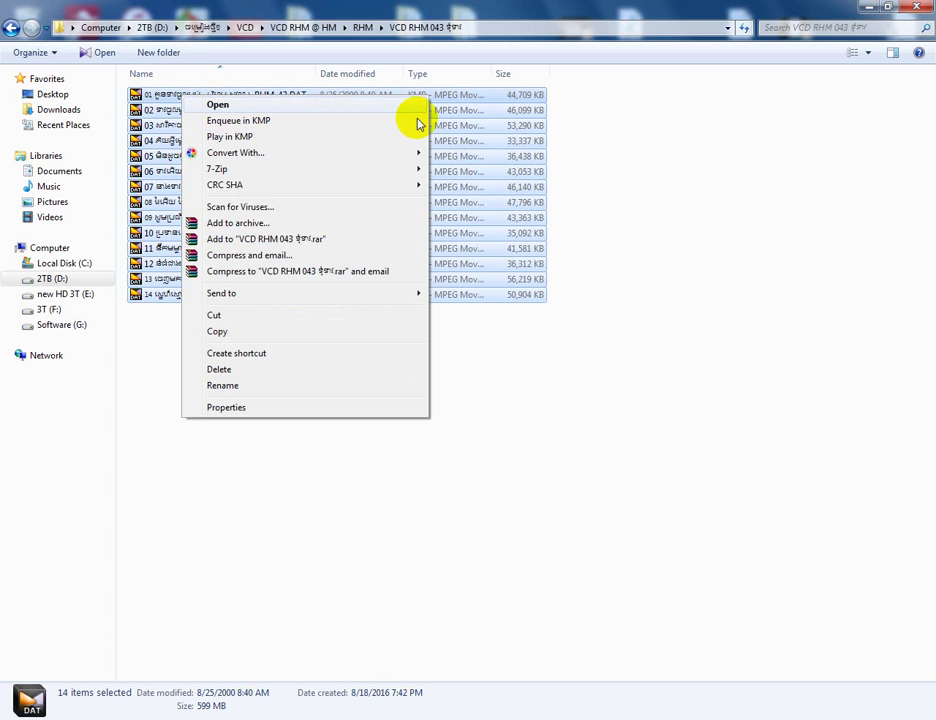
click(395, 294)
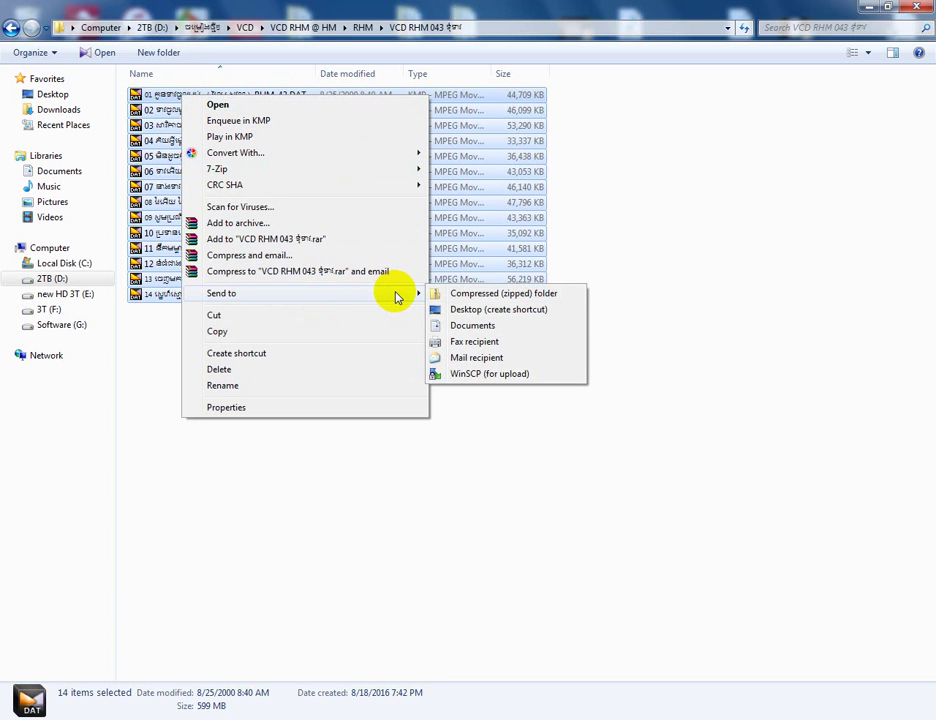
click(259, 331)
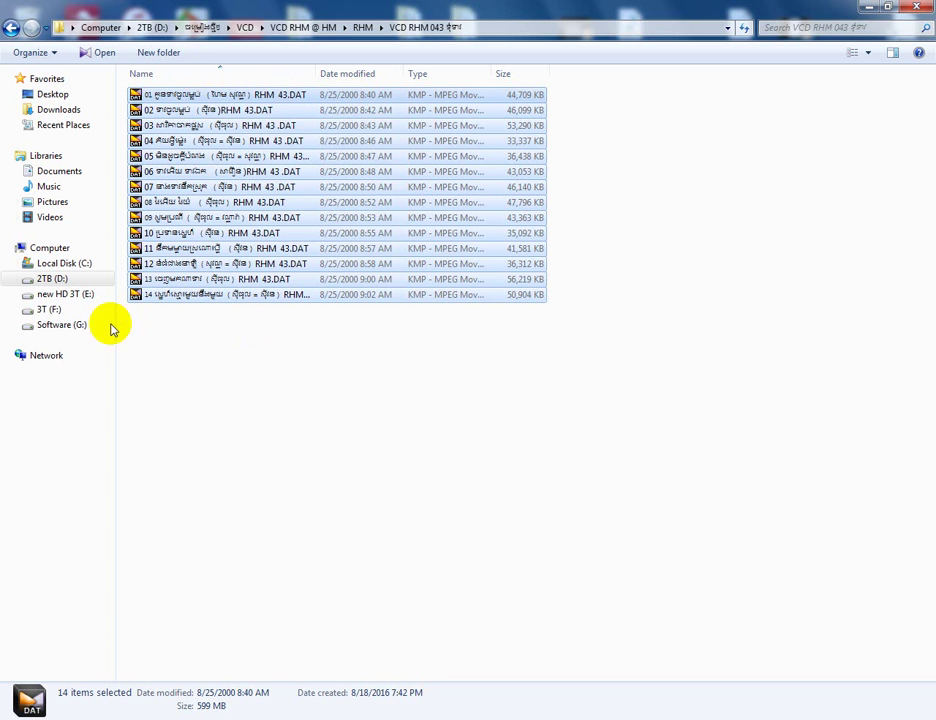
Step: Look at the contents of drives 3T (F:) and Software (G:), and minimize the file window
click(55, 311)
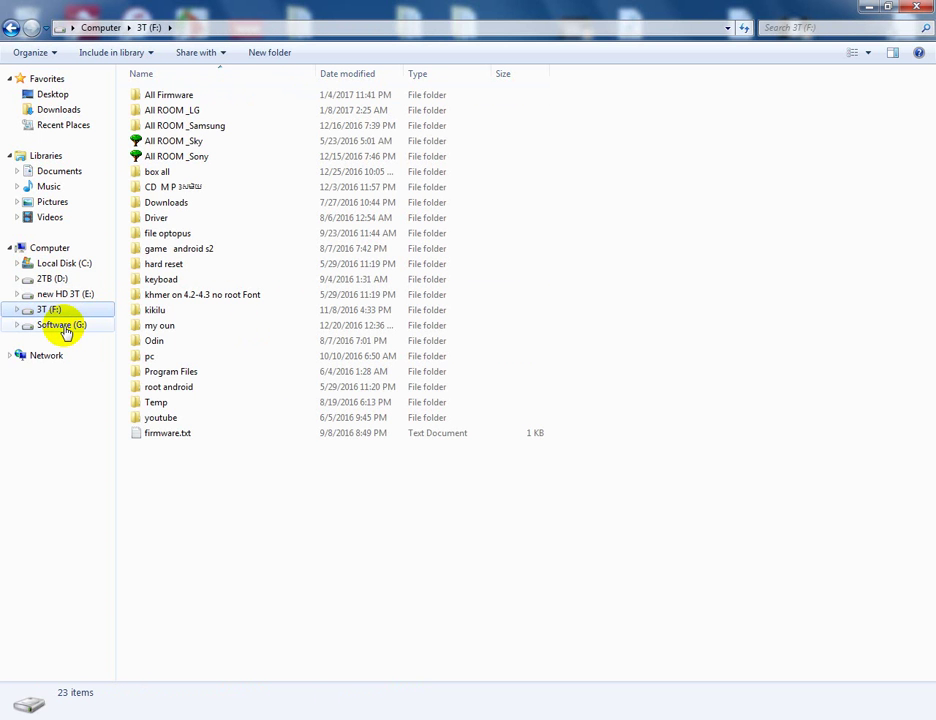
click(63, 328)
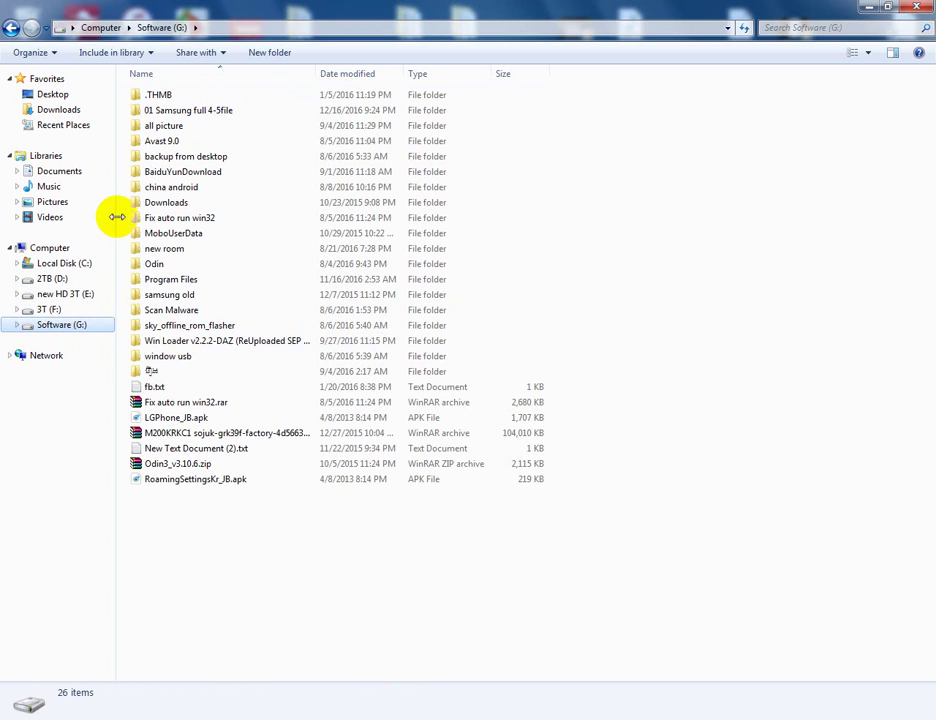
click(866, 7)
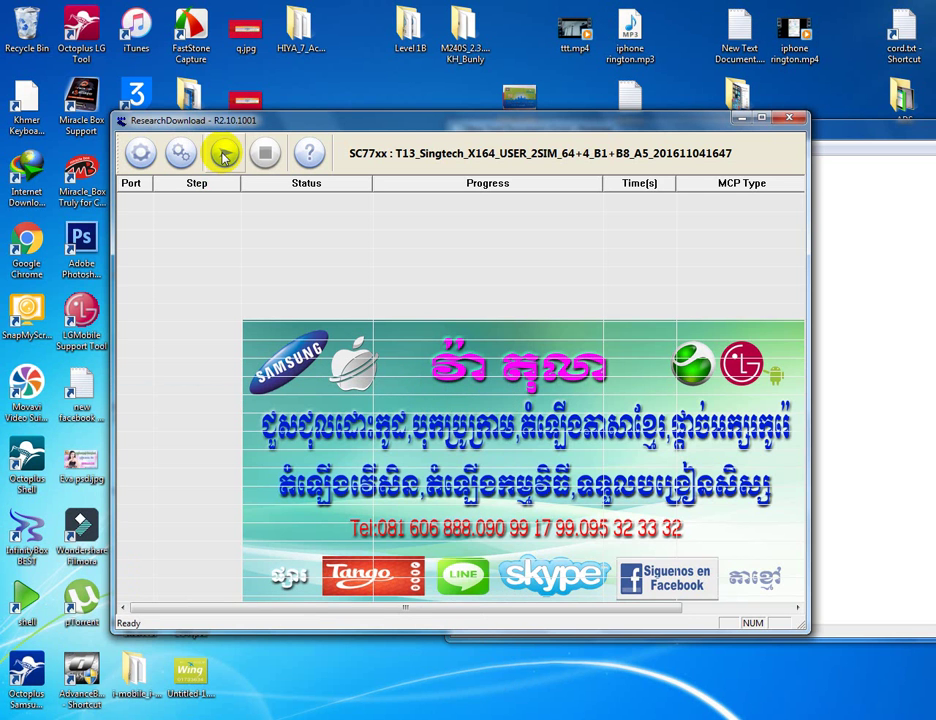
Step: Add the line "press start" to the Notepad notes and start the firmware download in ResearchDownload
click(224, 155)
click(921, 324)
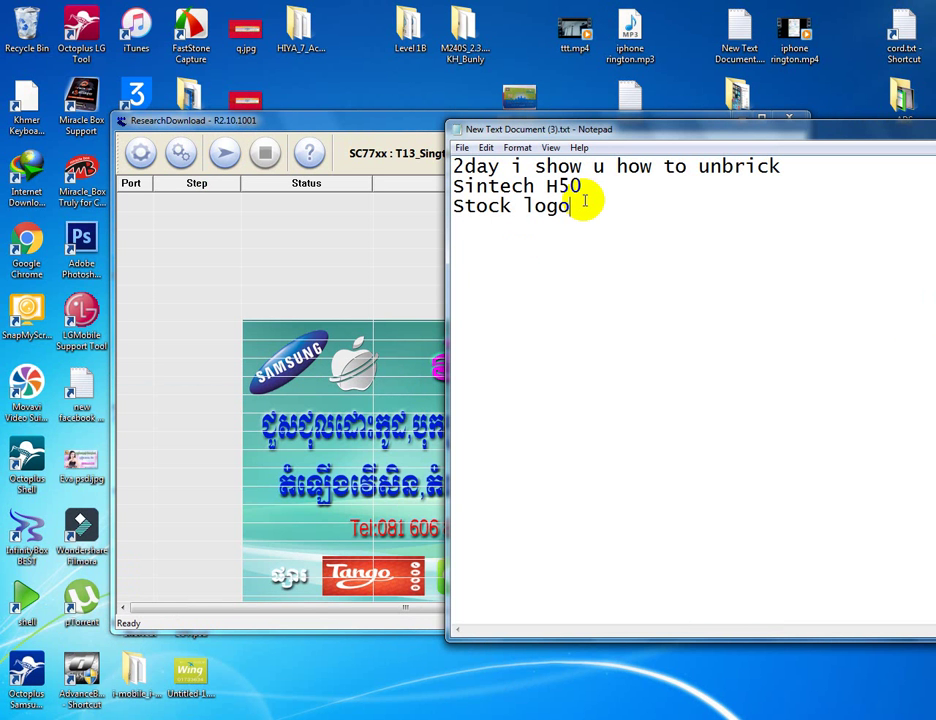
key(Return)
text(press start)
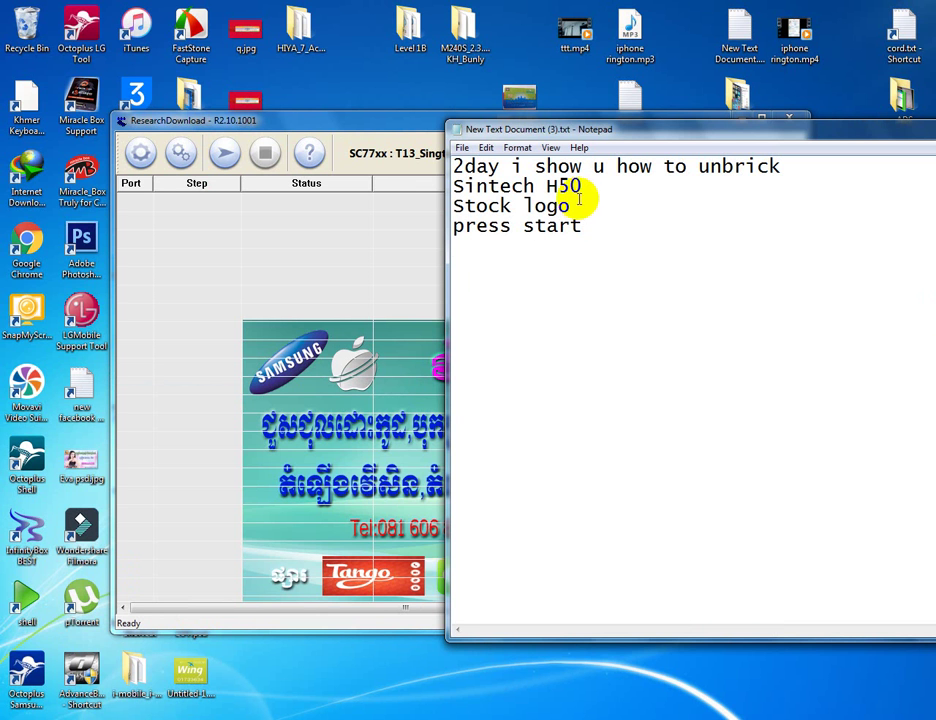
click(224, 152)
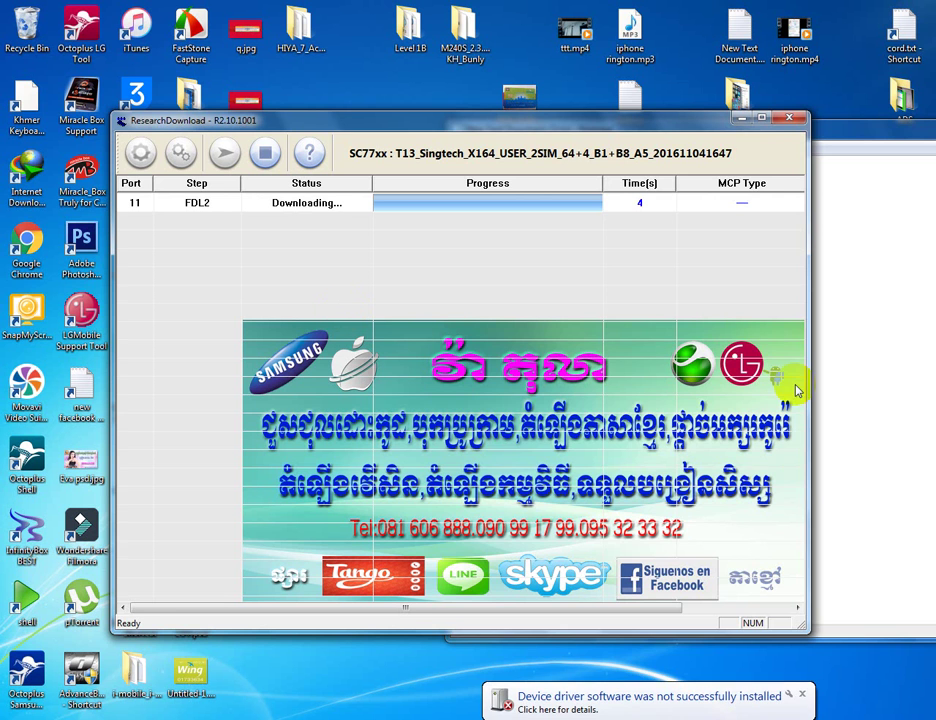
Step: Move the Notepad window below the download progress row and add the line "wait until pass" after a blank line
click(898, 391)
drag(565, 129, 561, 298)
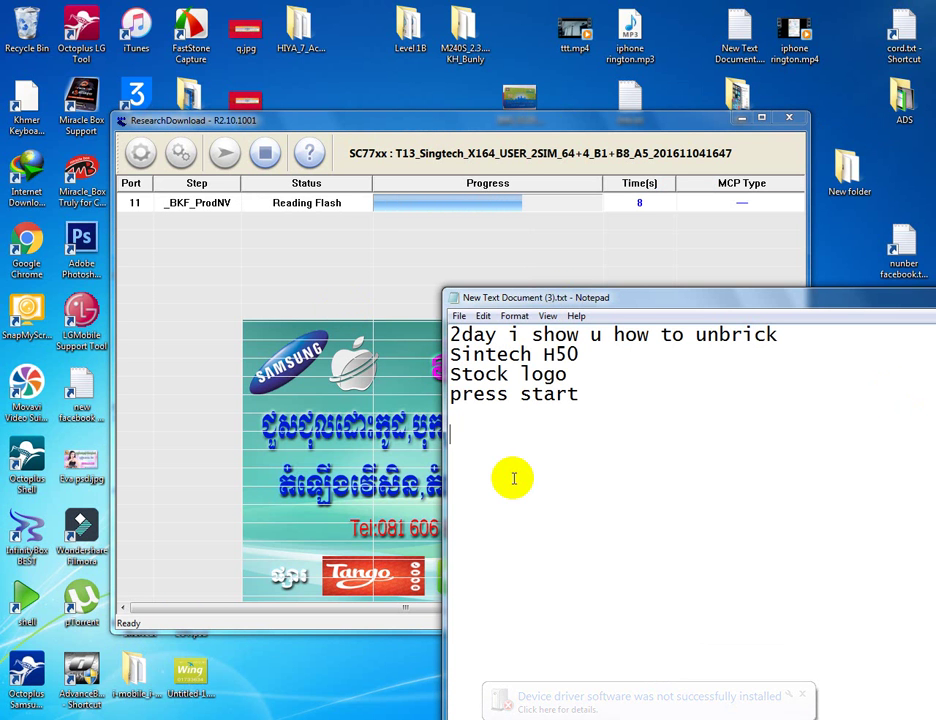
key(Return)
key(Return)
text(wati)
key(BackSpace)
key(BackSpace)
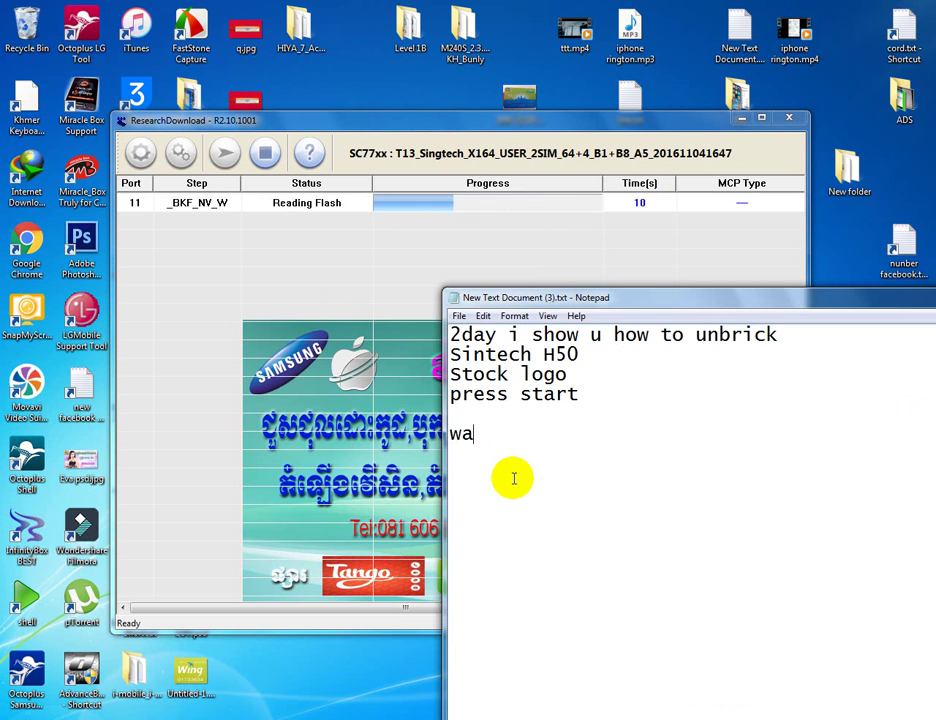
text(it until )
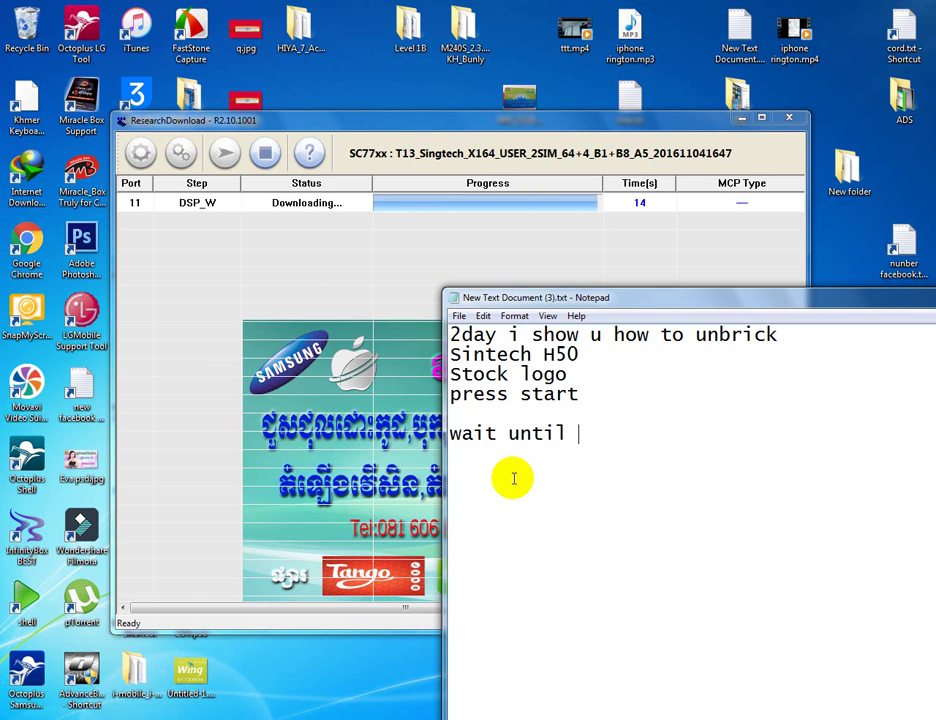
text(pass)
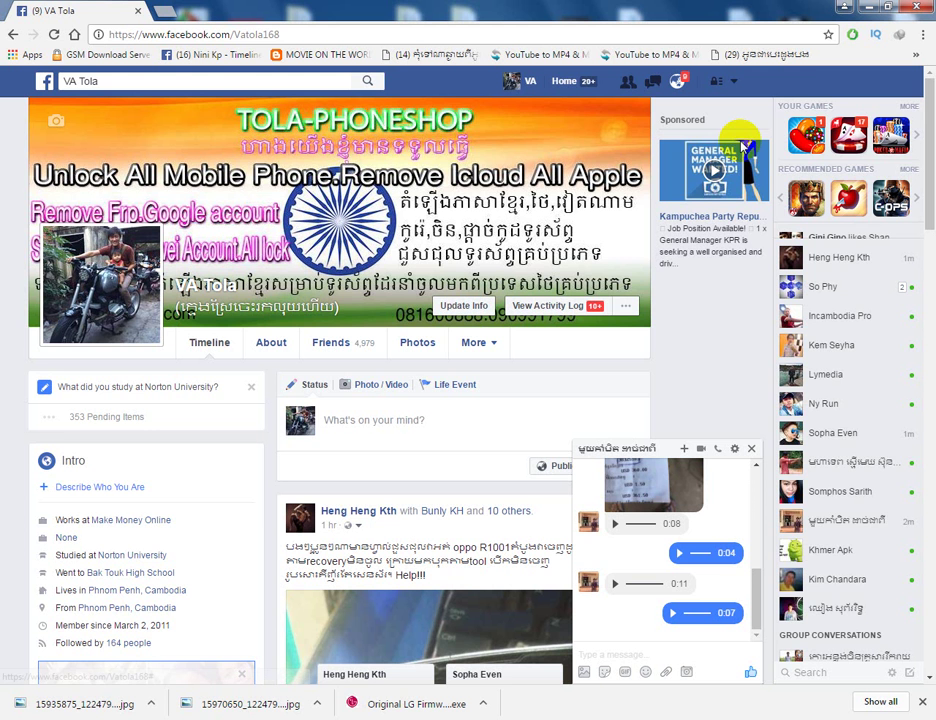
Step: Minimize the Facebook browser window and bring ResearchDownload to the front to check the flashing progress
click(868, 8)
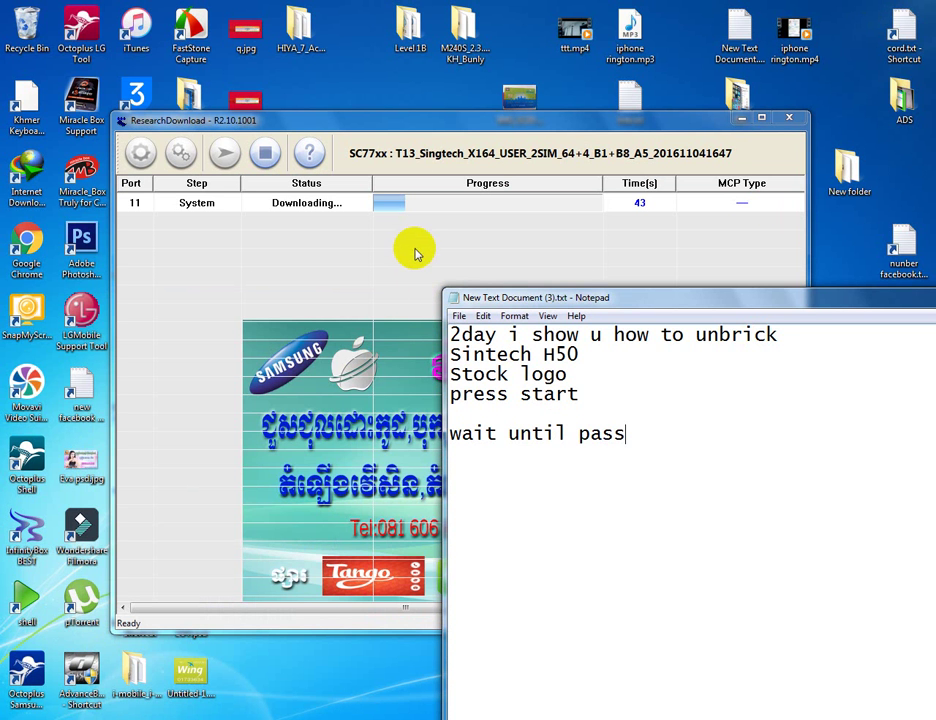
click(493, 131)
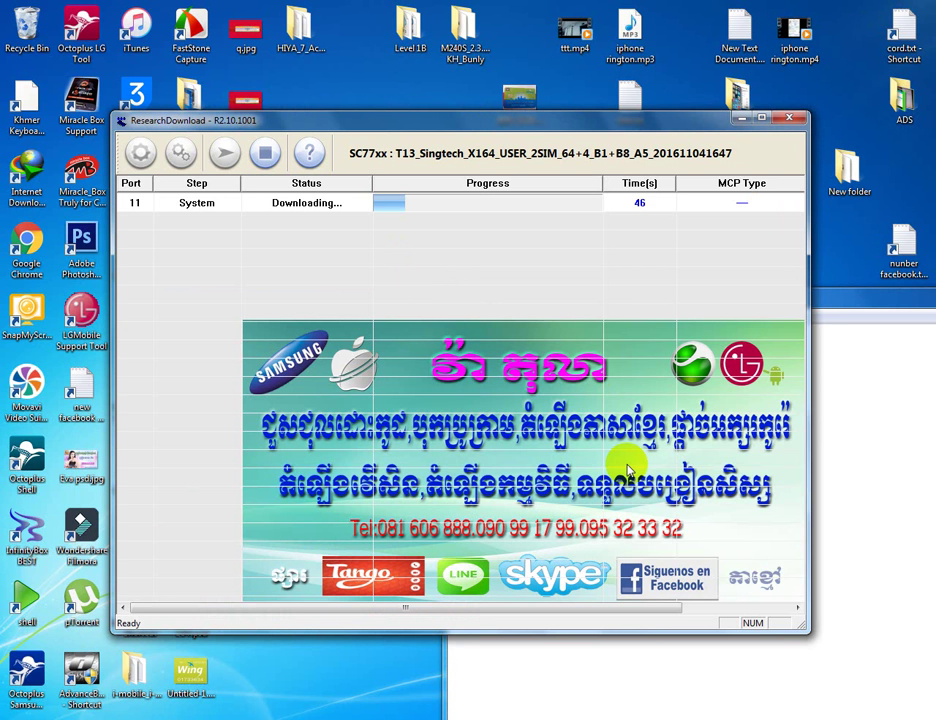